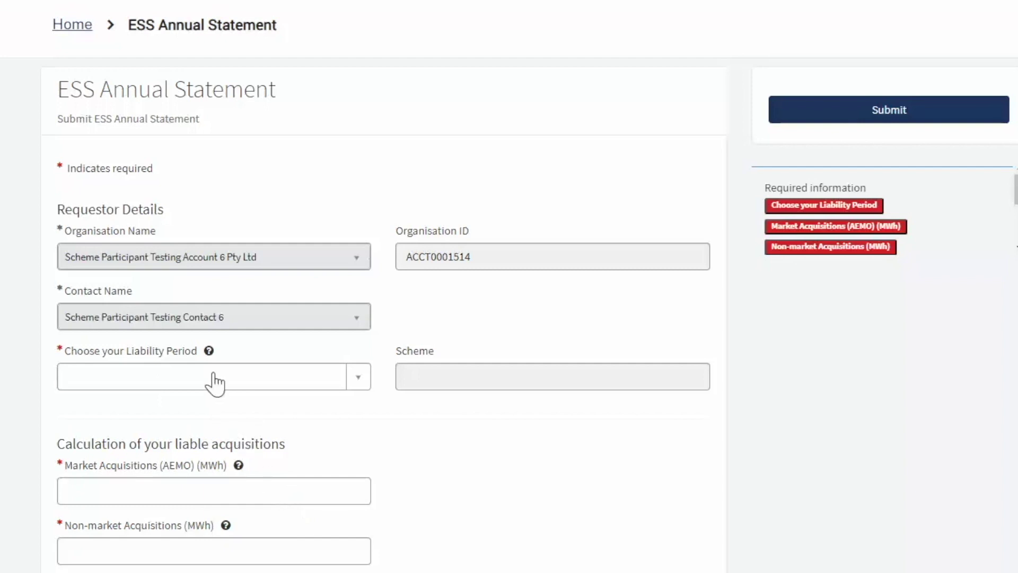
# Show the help text for the liability period and choose the 2022 ESS period
pyautogui.moveTo(209, 352)
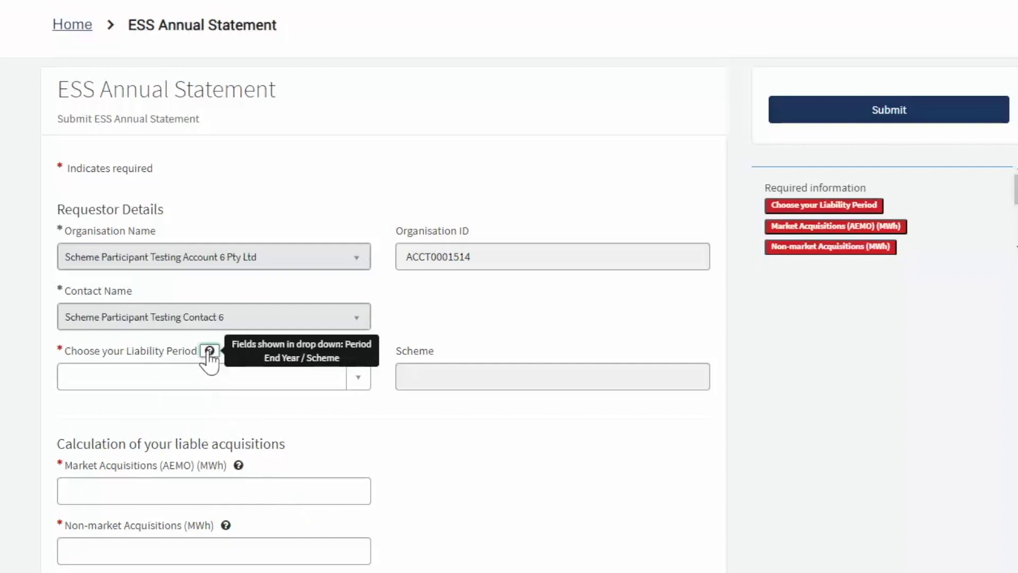
pyautogui.click(209, 352)
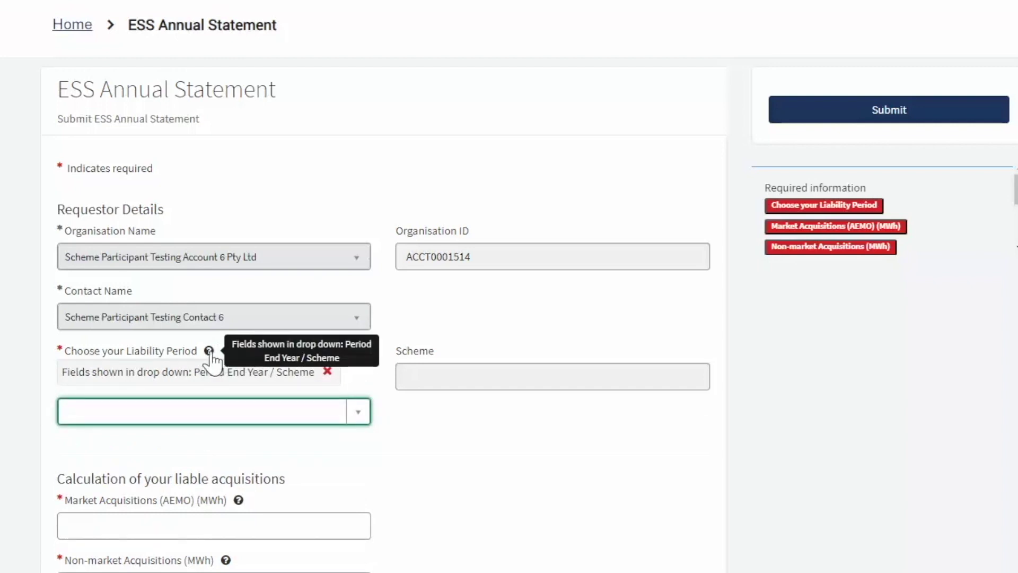
pyautogui.click(275, 417)
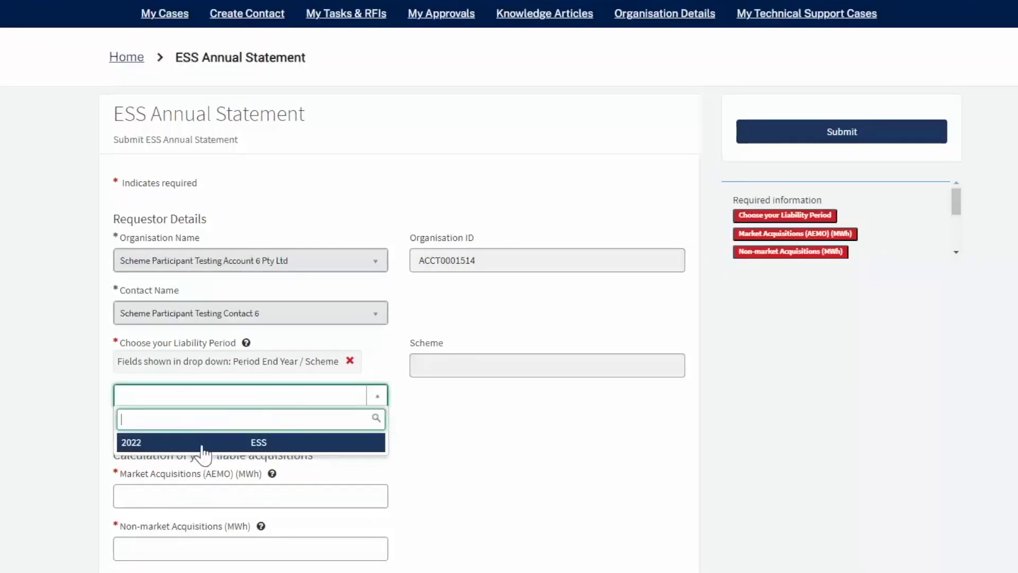
pyautogui.click(204, 445)
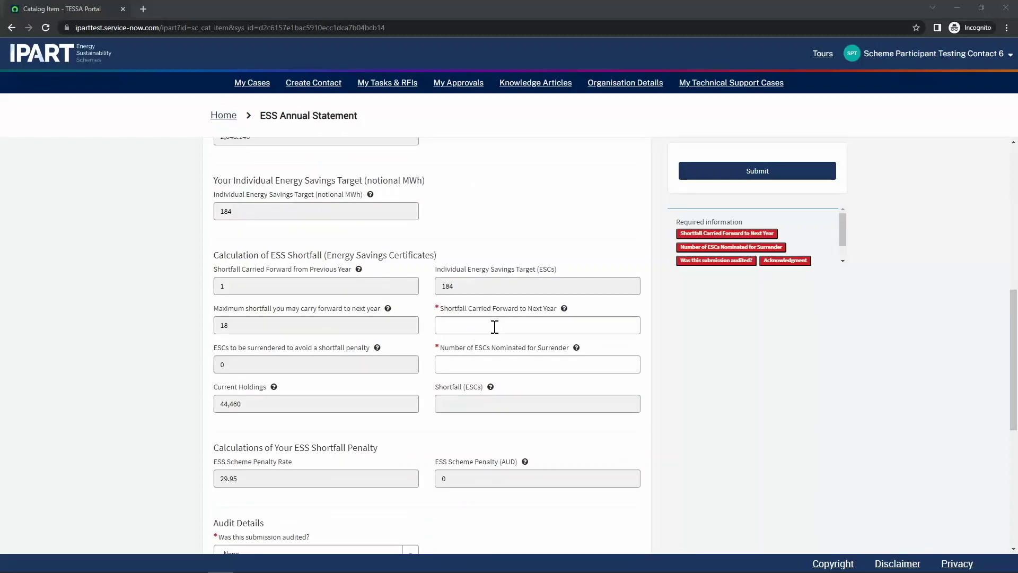
# Enter 18 as the shortfall carried forward to next year and 167 as the number of ESCs nominated for surrender
pyautogui.click(495, 326)
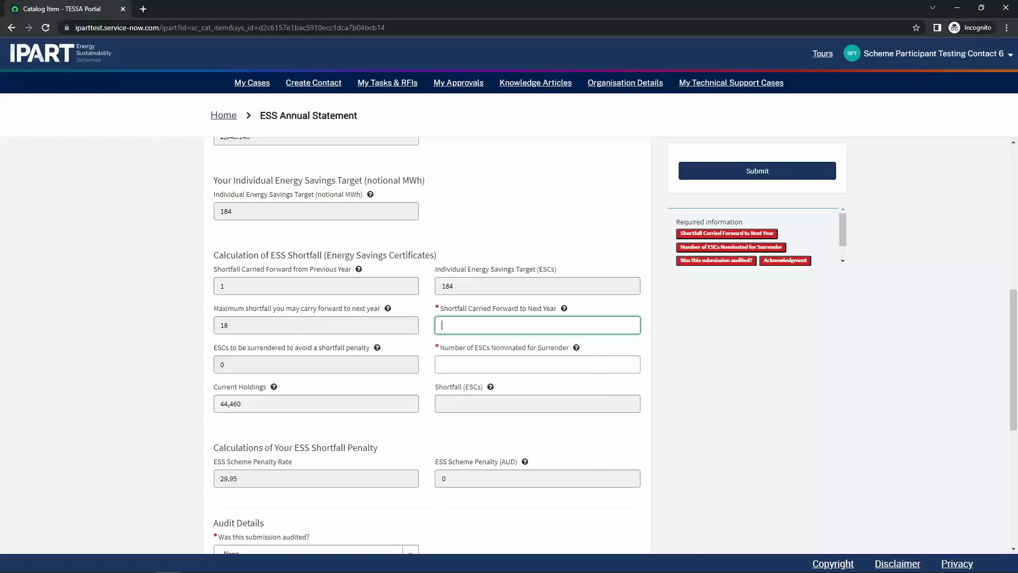
pyautogui.write('18')
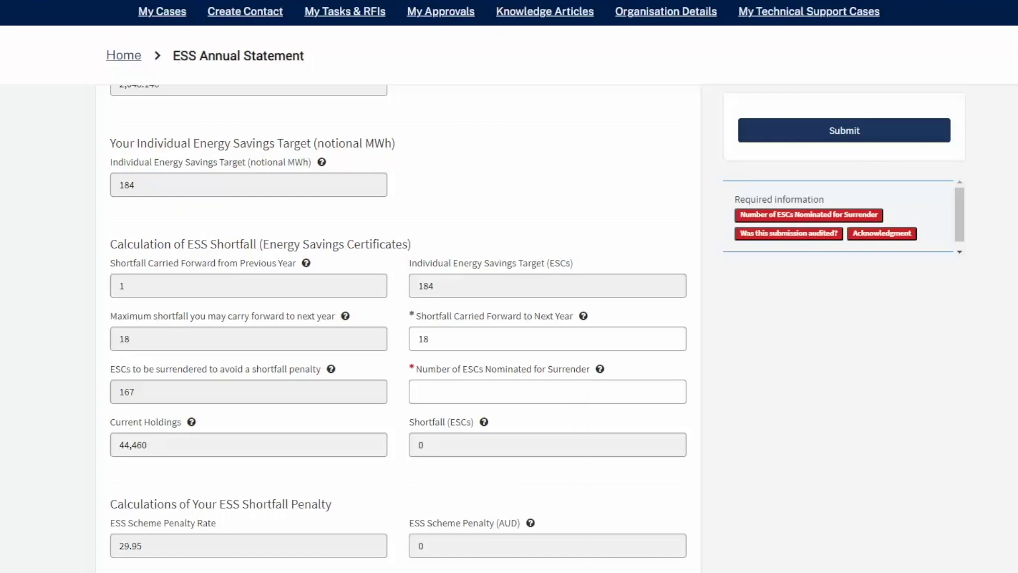
pyautogui.click(457, 393)
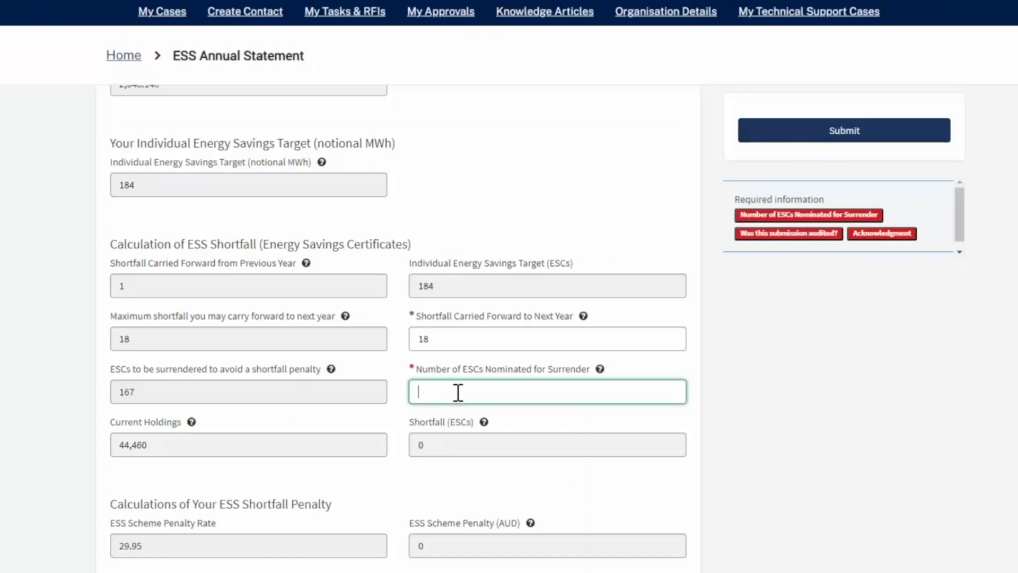
pyautogui.write('167')
pyautogui.press('Tab')
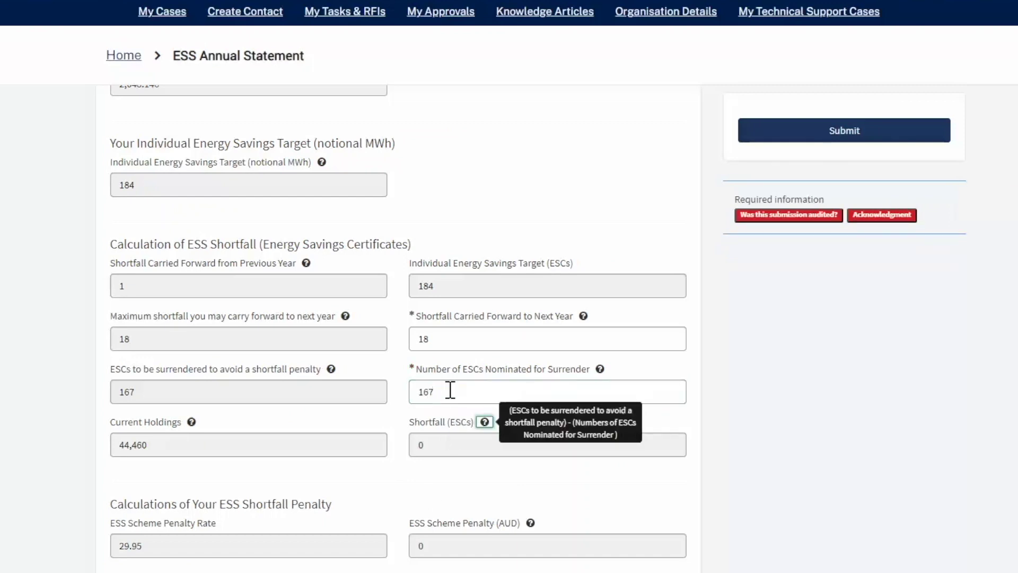
pyautogui.click(458, 407)
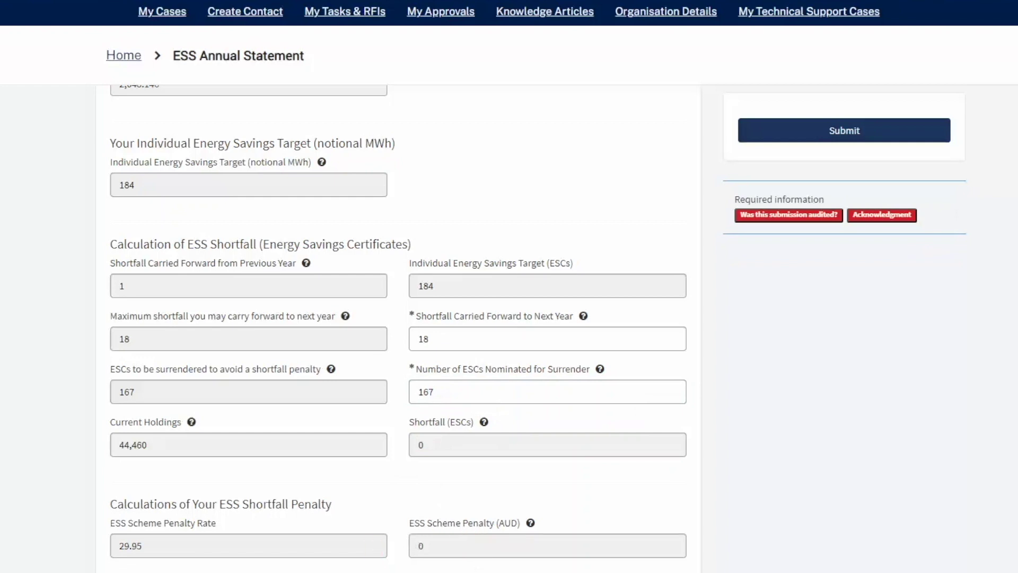
# Change the number of ESCs nominated for surrender to 100
pyautogui.click(468, 391)
pyautogui.doubleClick(468, 391)
pyautogui.moveTo(478, 398); pyautogui.dragTo(276, 424)
pyautogui.write('100')
pyautogui.press('Tab')
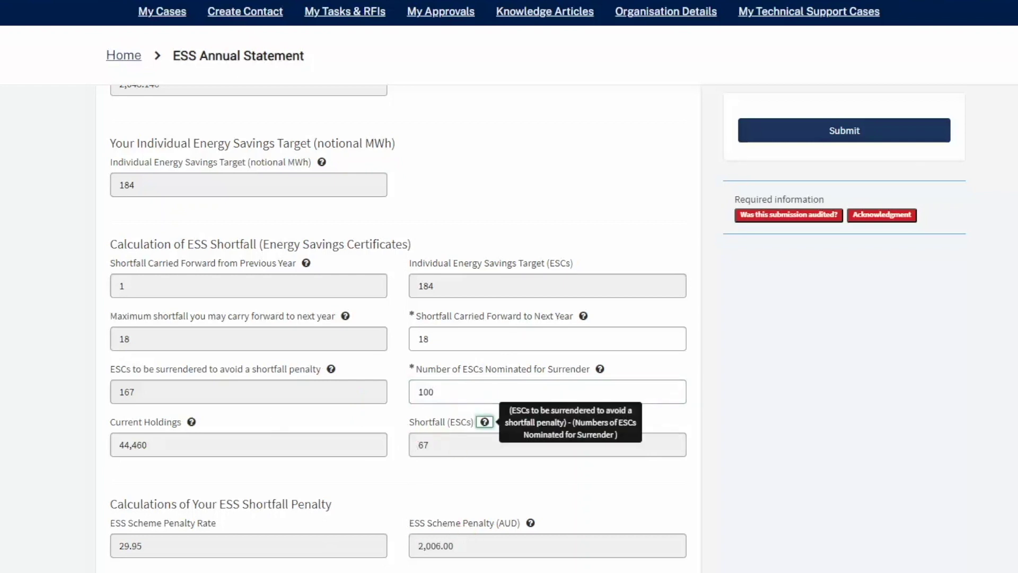
pyautogui.click(438, 424)
# Answer Yes to whether the submission was audited and select The Test auditing Company Pty Ltd as the auditor group
pyautogui.scroll(-5, 405, 541)
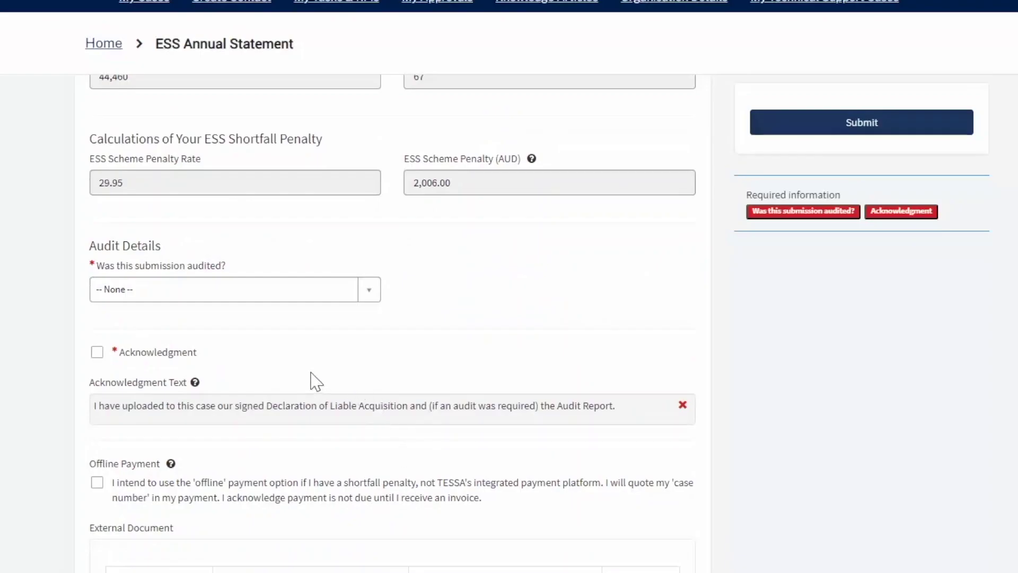
pyautogui.click(256, 300)
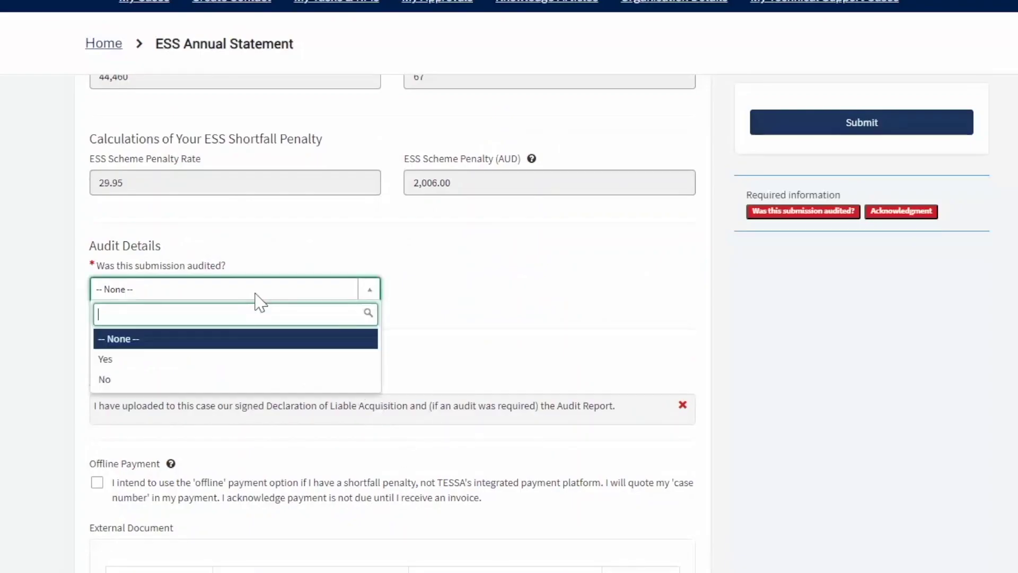
pyautogui.click(208, 362)
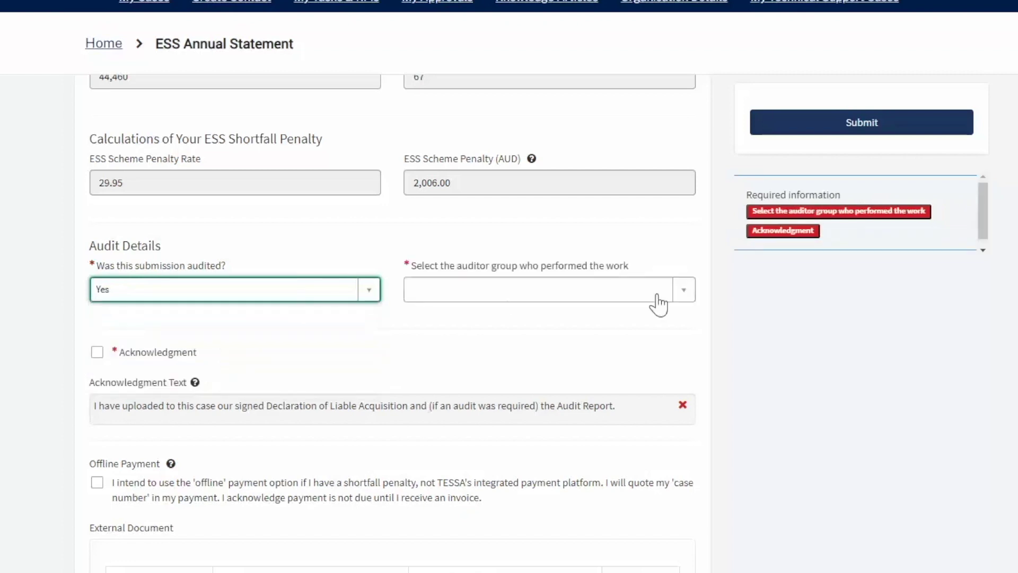
pyautogui.click(684, 297)
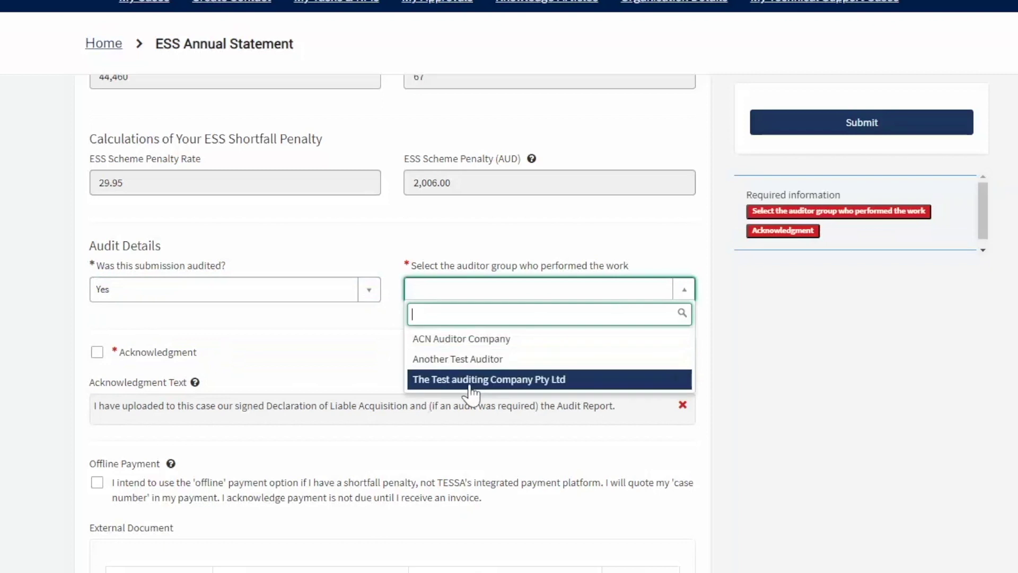
pyautogui.click(478, 378)
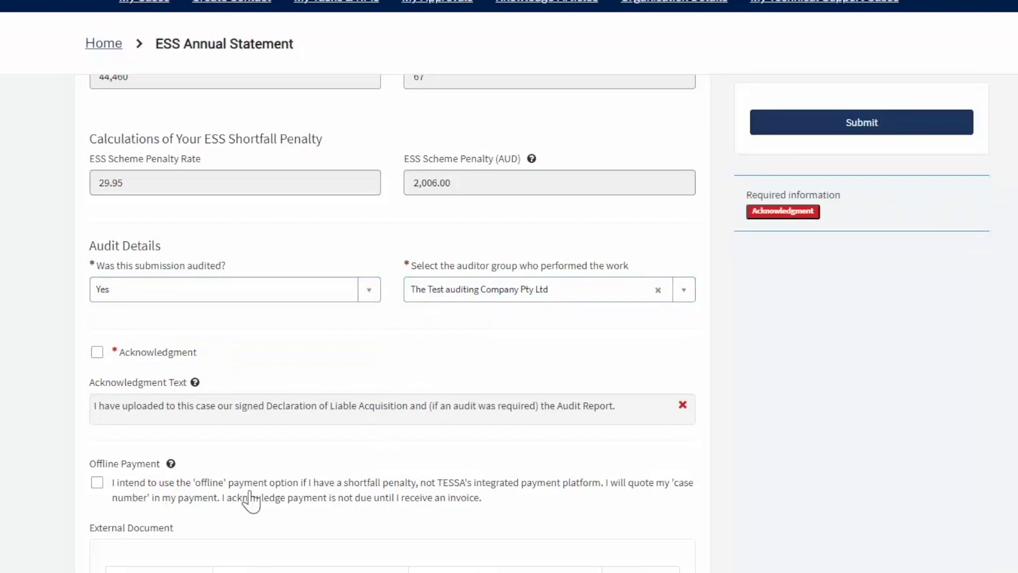
# Accept the acknowledgment about the uploaded documents, and tick and clear the offline payment option
pyautogui.click(146, 353)
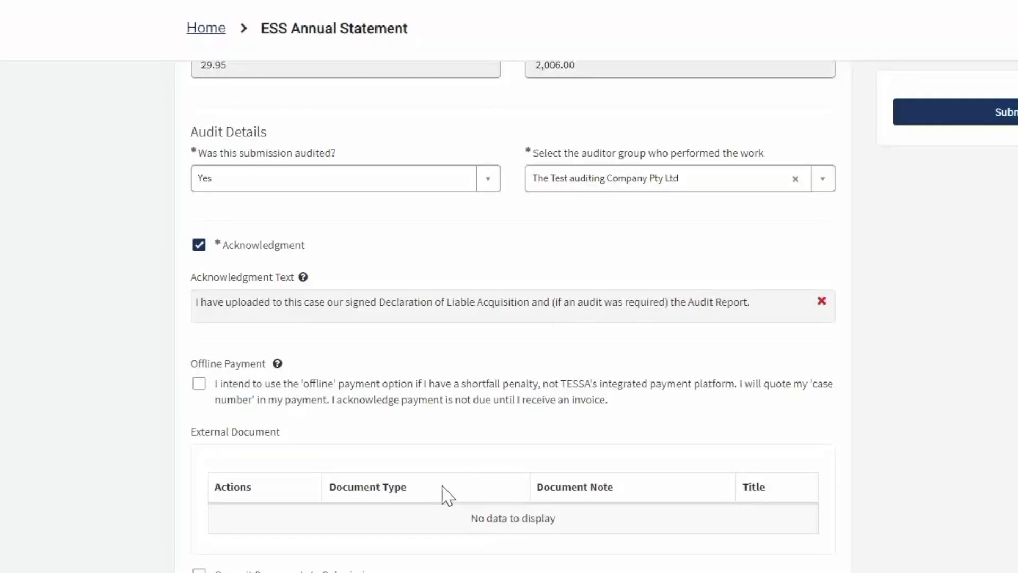
pyautogui.click(198, 384)
pyautogui.click(199, 387)
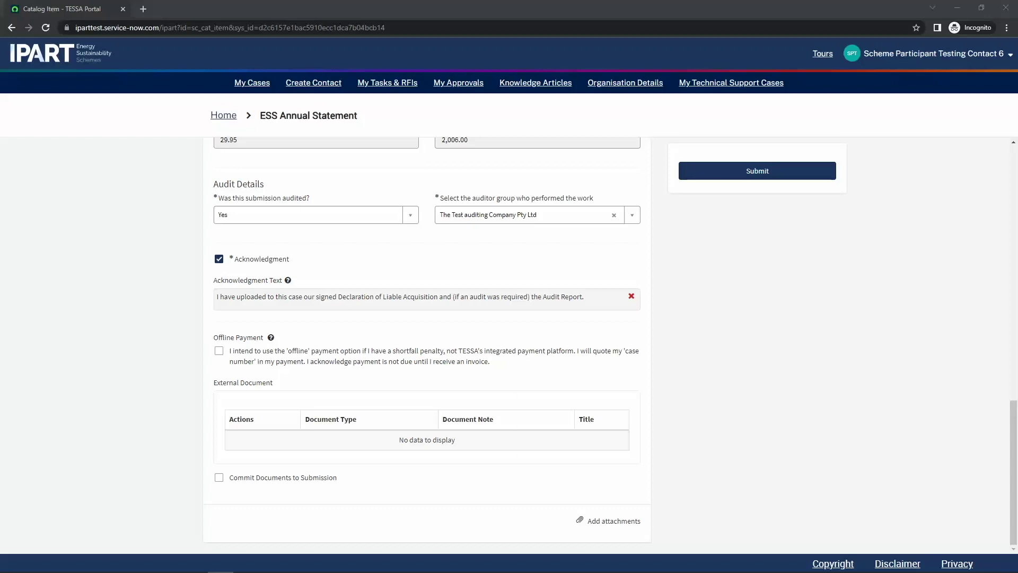
# Attach Scheme Participant Audit Report.pdf and Signed Declaration of Liable Acquisitions.pdf from the Sample attachments folder
pyautogui.click(606, 525)
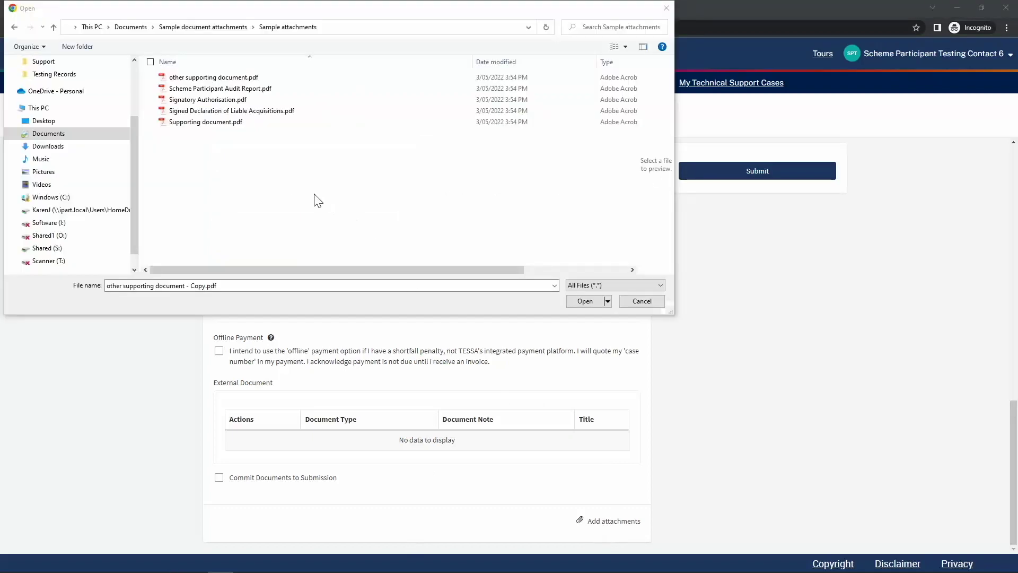
pyautogui.click(241, 110)
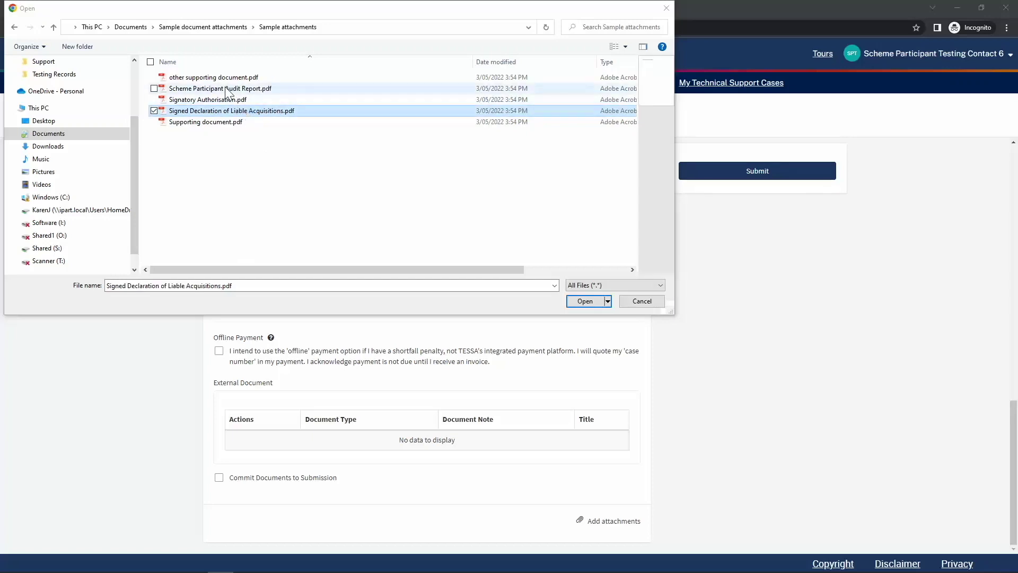
pyautogui.keyDown('ctrl'); pyautogui.click(226, 88); pyautogui.keyUp('ctrl')
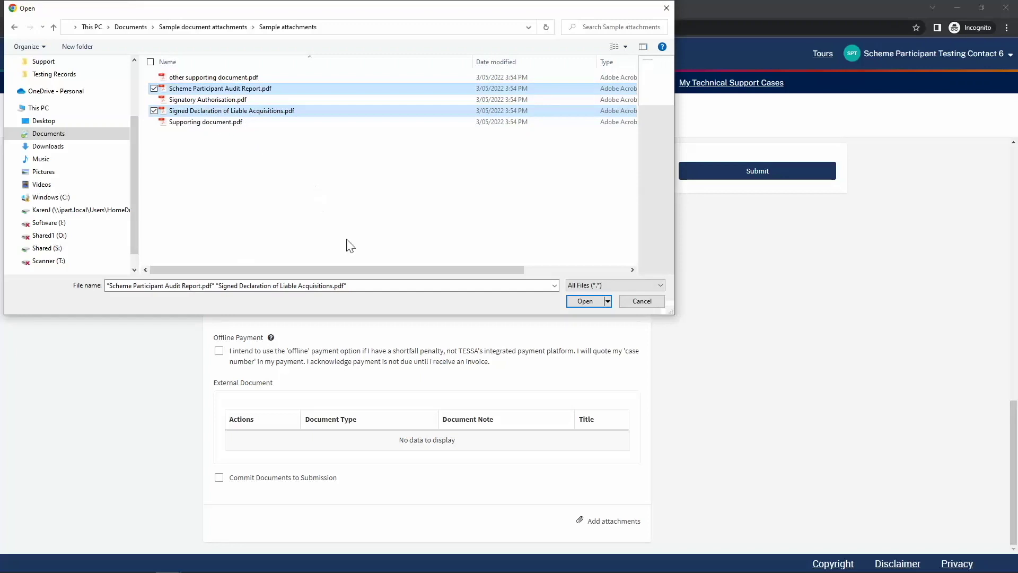
pyautogui.click(585, 302)
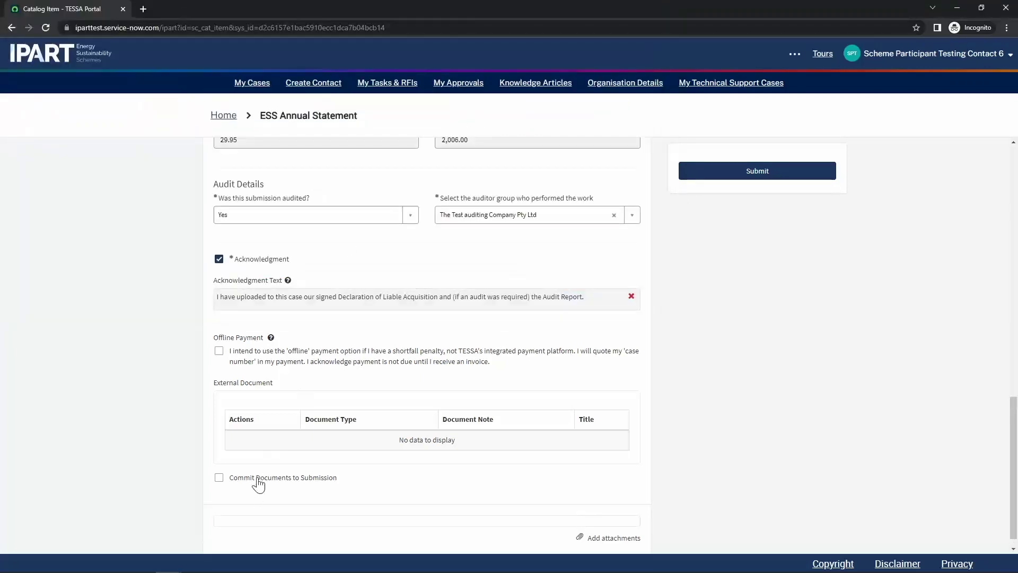
pyautogui.click(259, 486)
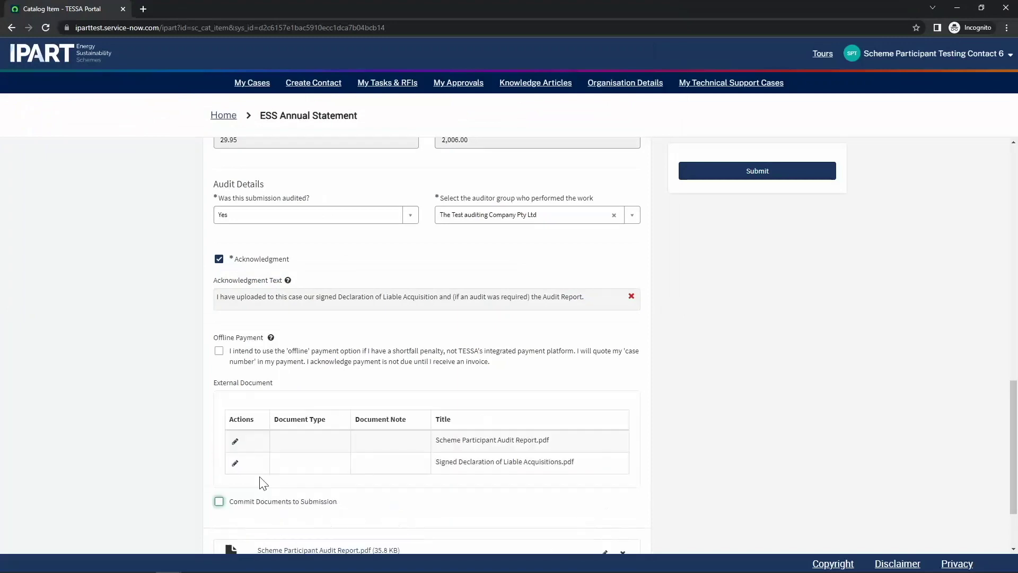
# Classify Scheme Participant Audit Report.pdf as SPL - Audit Report, add a document note giving the ACP audit case number, and save the row
pyautogui.scroll(-2, 272, 476)
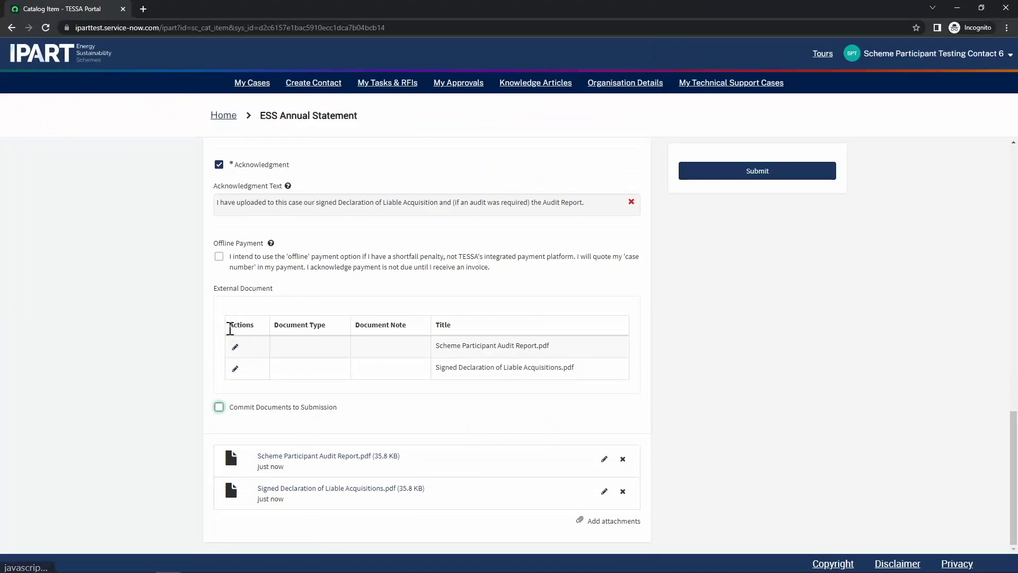
pyautogui.click(235, 347)
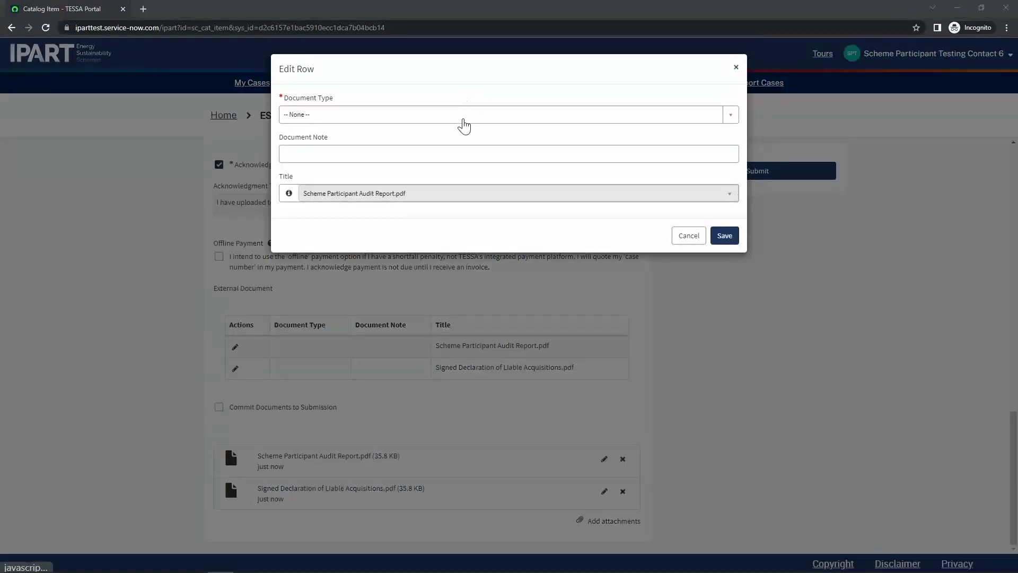
pyautogui.click(464, 126)
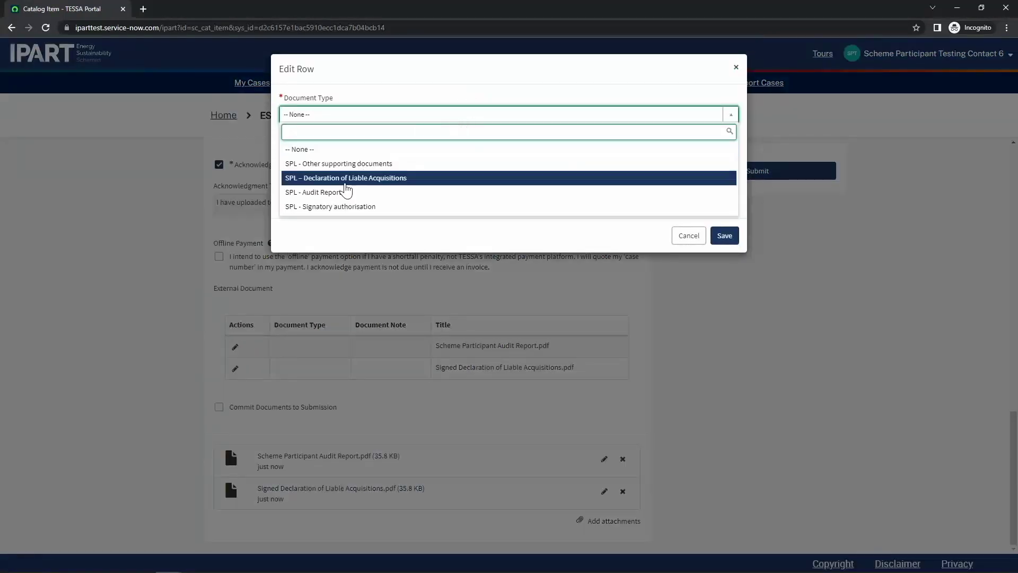
pyautogui.click(339, 193)
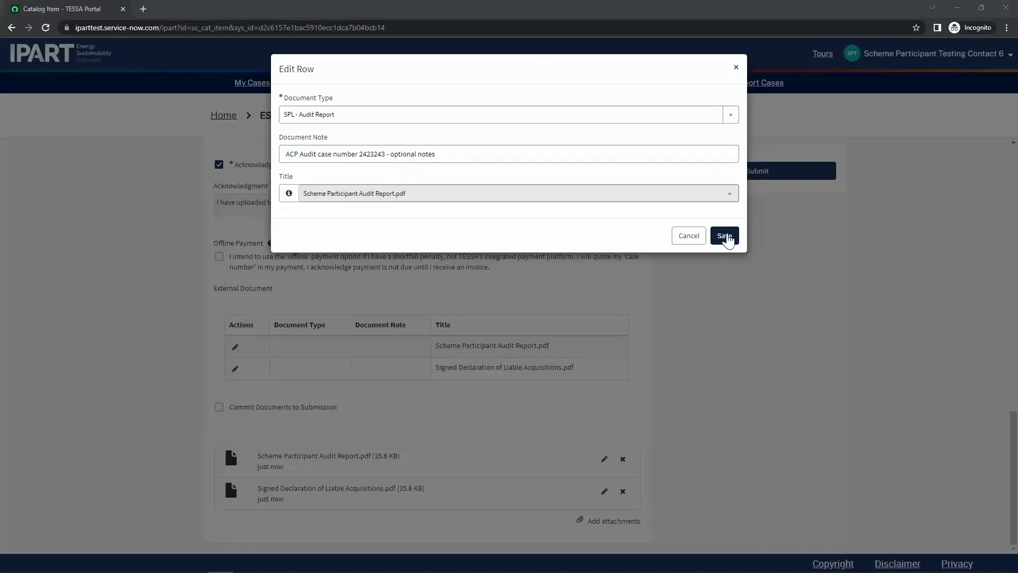
pyautogui.click(725, 236)
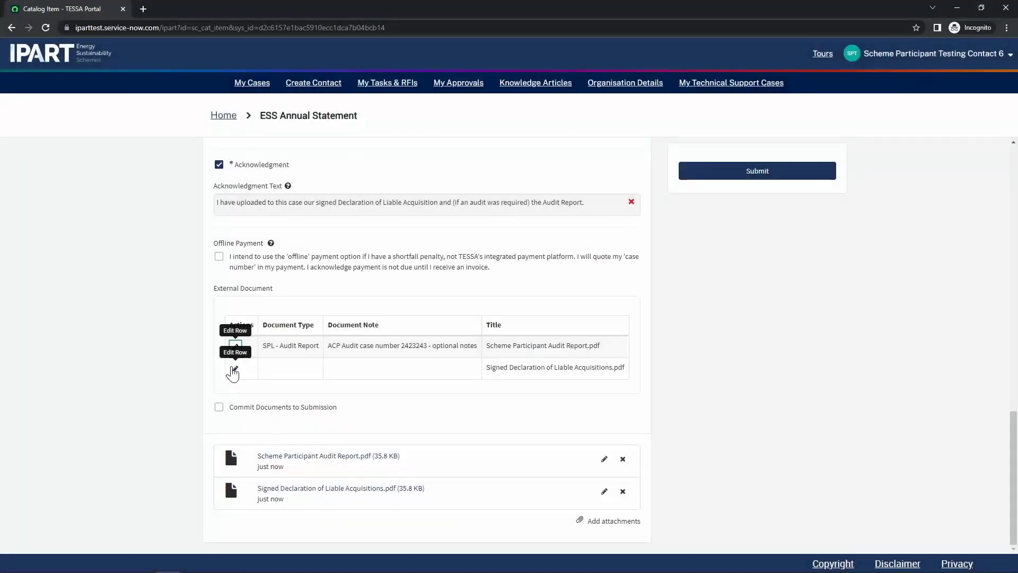
# Classify Signed Declaration of Liable Acquisitions.pdf as SPL – Declaration of Liable Acquisitions and save the row
pyautogui.click(234, 371)
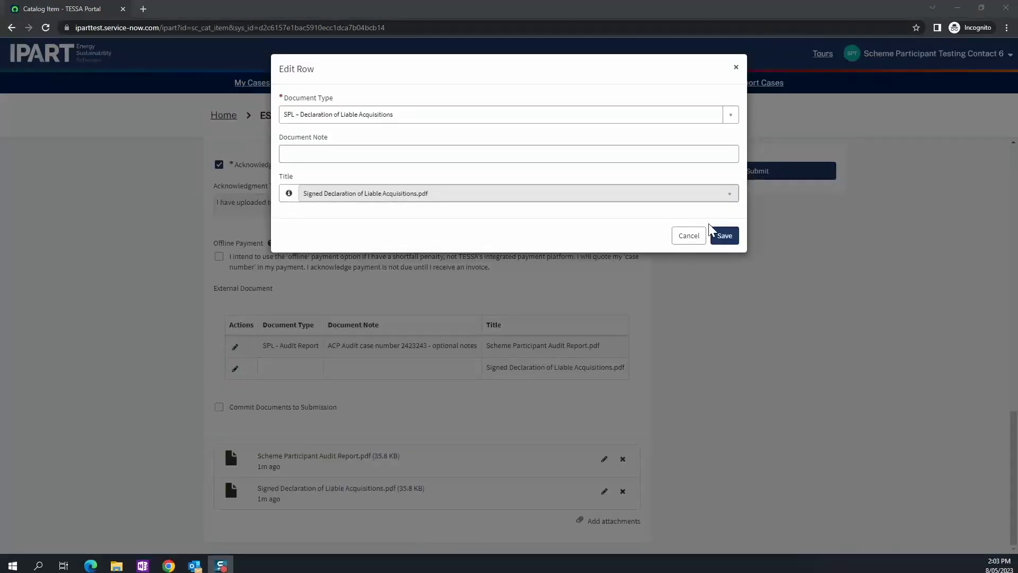
pyautogui.click(724, 235)
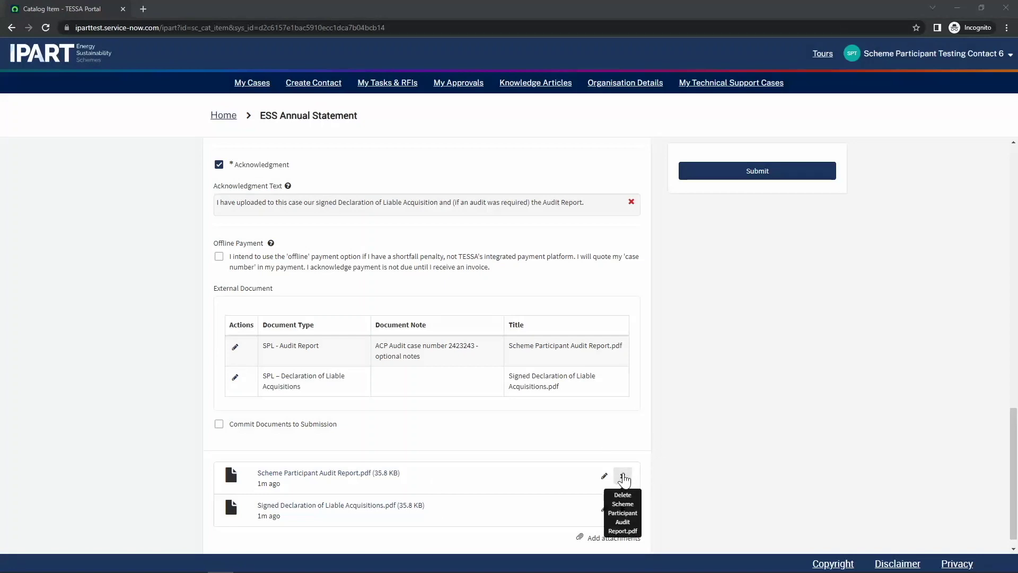
# Delete the Scheme Participant Audit Report.pdf attachment from the submission
pyautogui.click(623, 477)
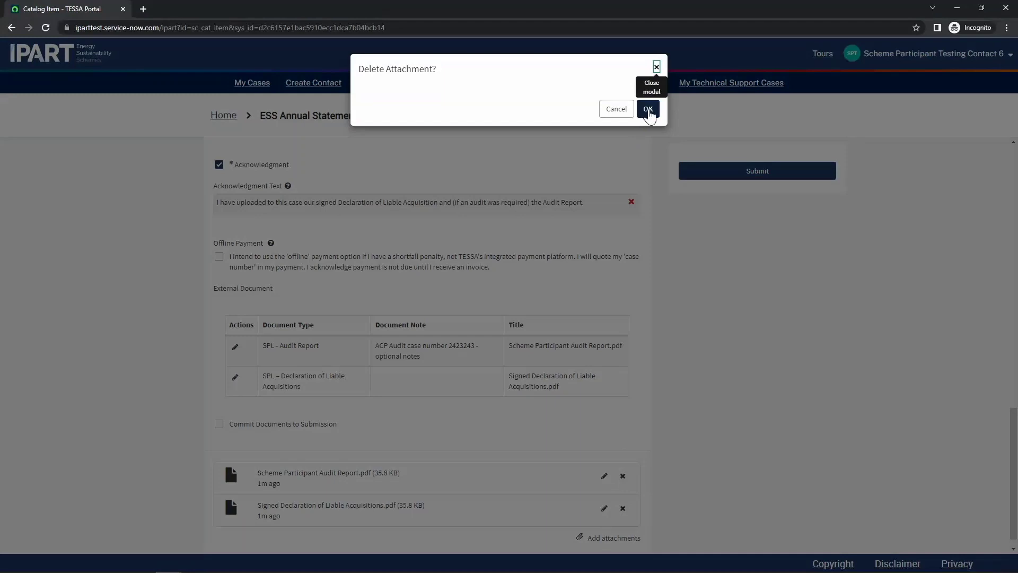
pyautogui.click(649, 112)
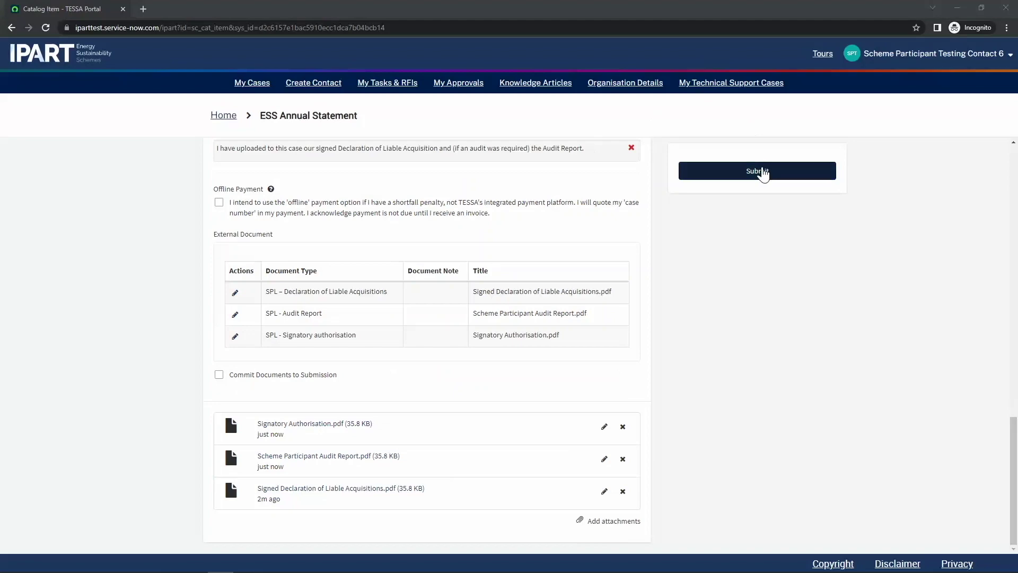
# Submit the ESS Annual Statement and copy the case number of the submitted case
pyautogui.click(762, 170)
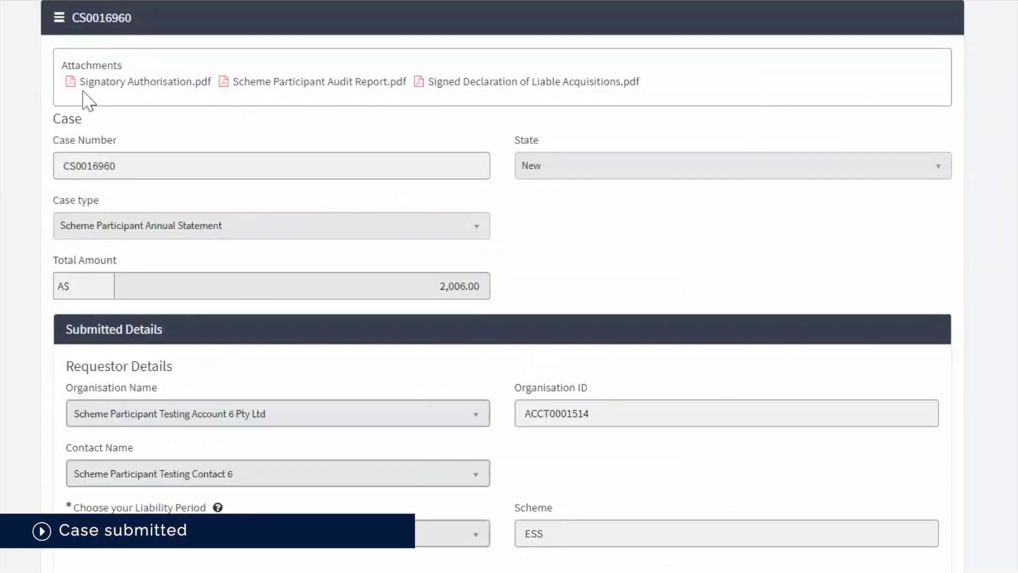
pyautogui.moveTo(138, 160); pyautogui.dragTo(37, 163)
pyautogui.hotkey('ctrl', 'c')
pyautogui.click(72, 320)
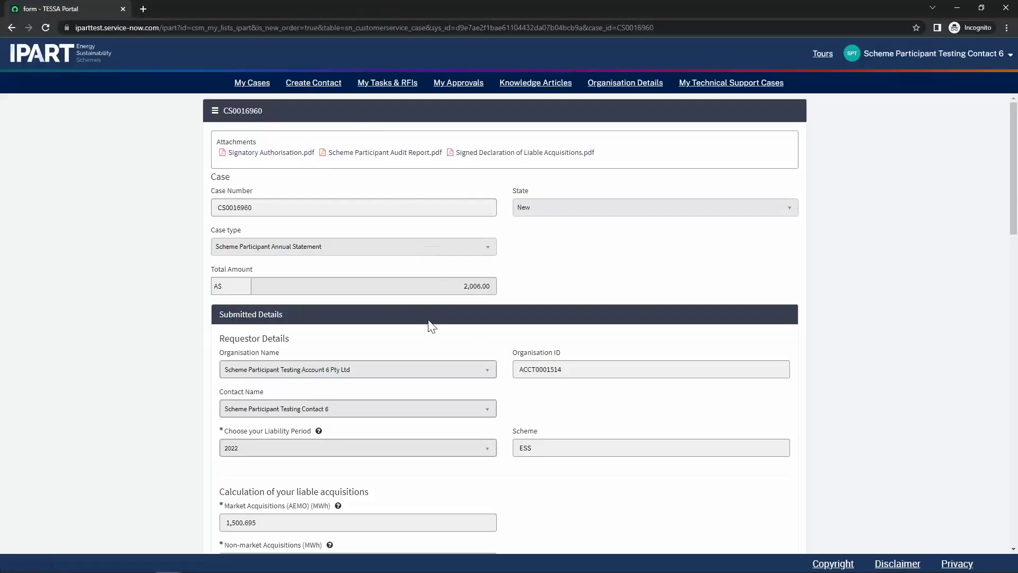
# Review the submitted liable acquisitions and ESS shortfall details on the case record
pyautogui.scroll(-2, 432, 326)
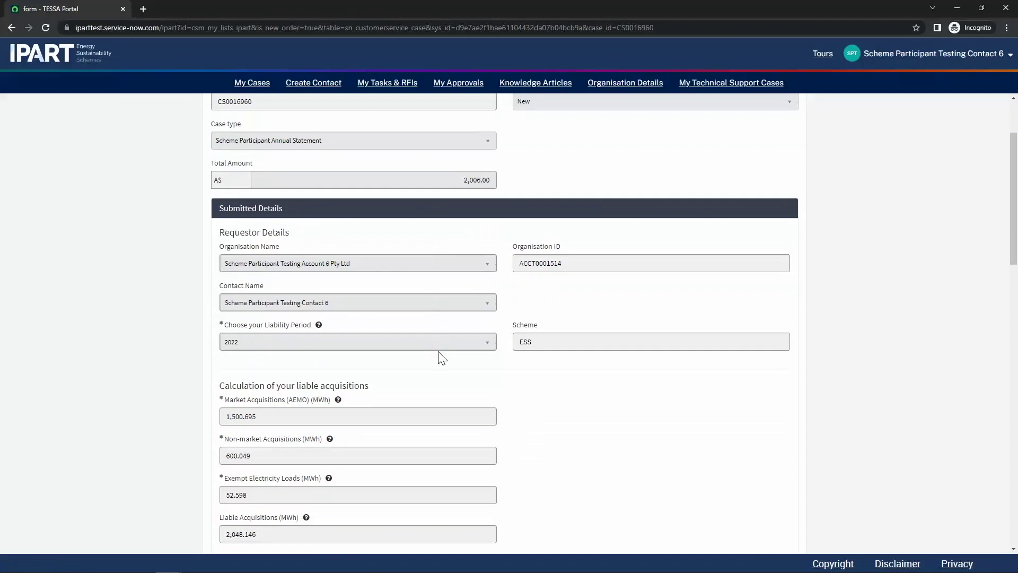
pyautogui.scroll(-7, 440, 354)
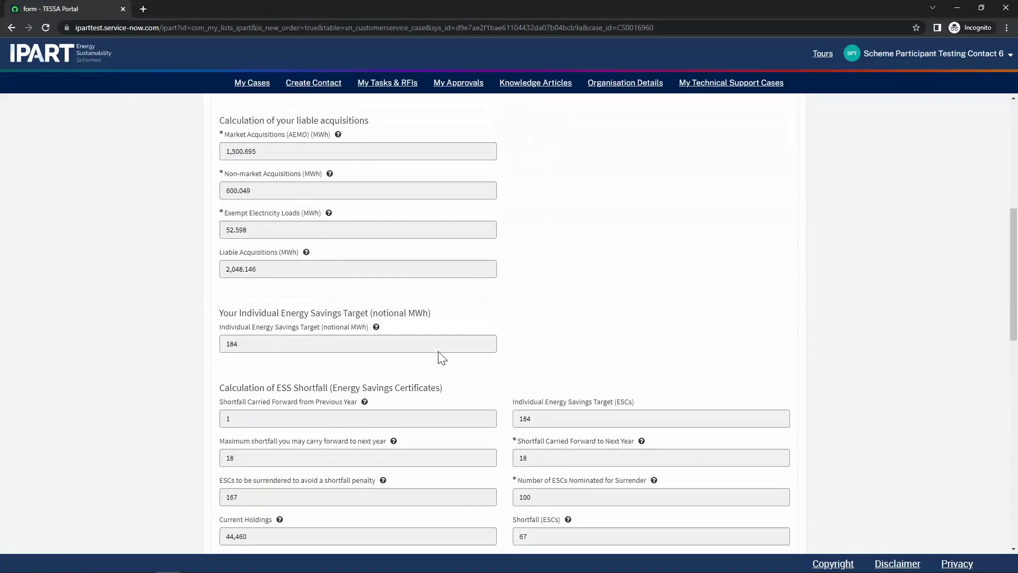
# Review the case's external documents and its SP Yearly Liability and Certificate Batches related tables
pyautogui.scroll(-15, 471, 404)
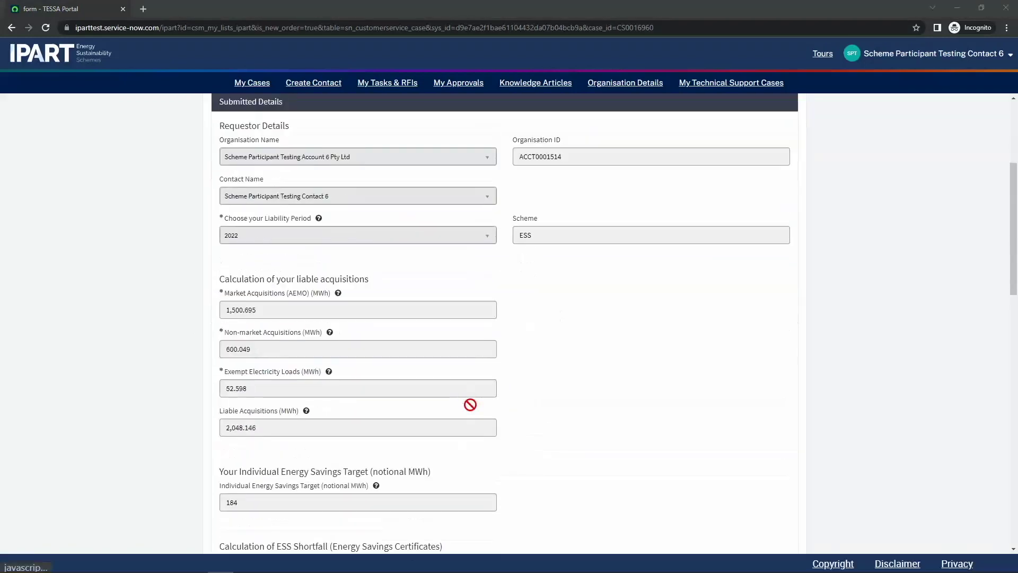
pyautogui.scroll(-8, 470, 405)
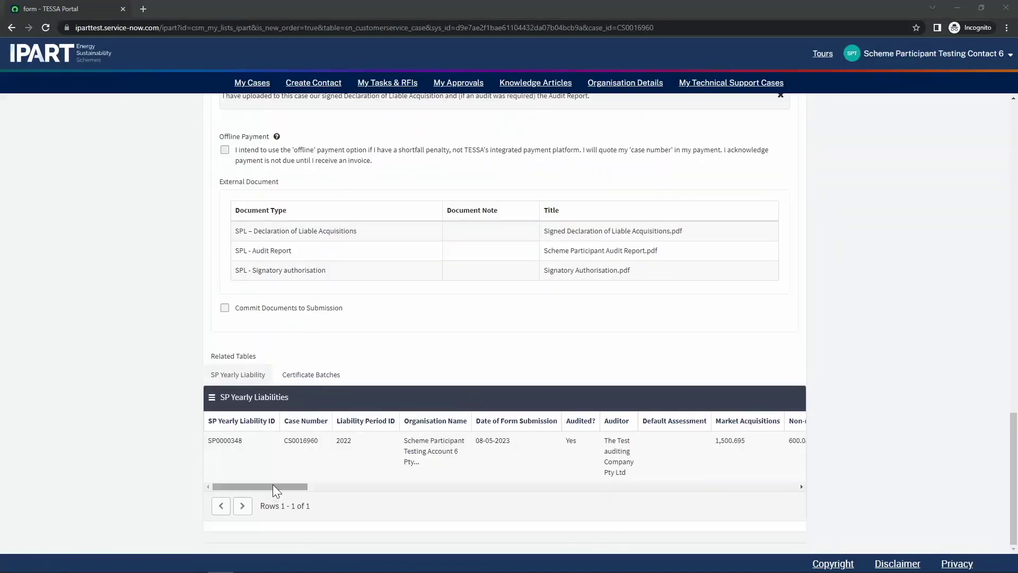
pyautogui.click(312, 376)
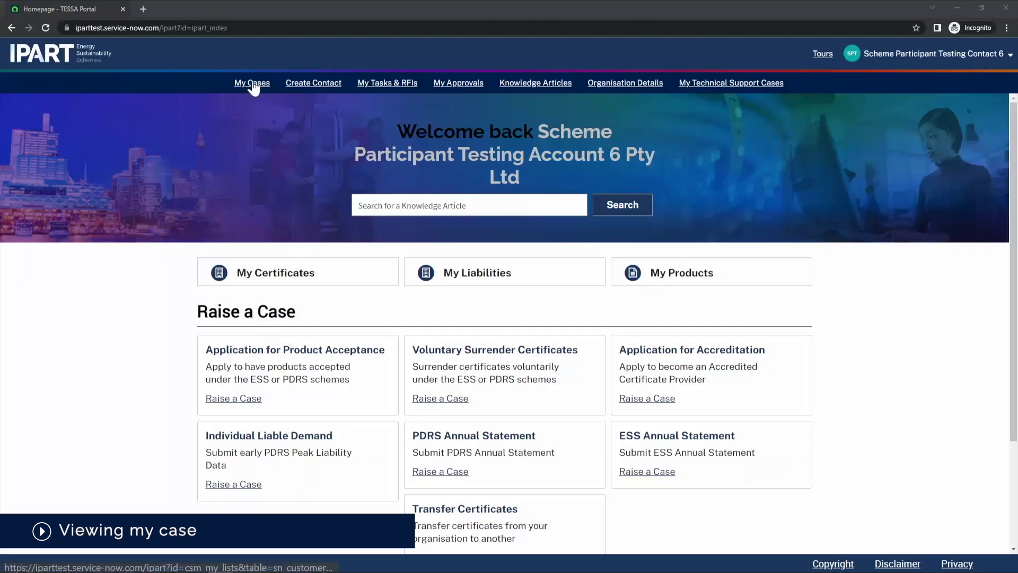
# List the Scheme Participant Liabilities cases under My Cases and open the ESS Scheme Participant Annual Statement case
pyautogui.click(255, 84)
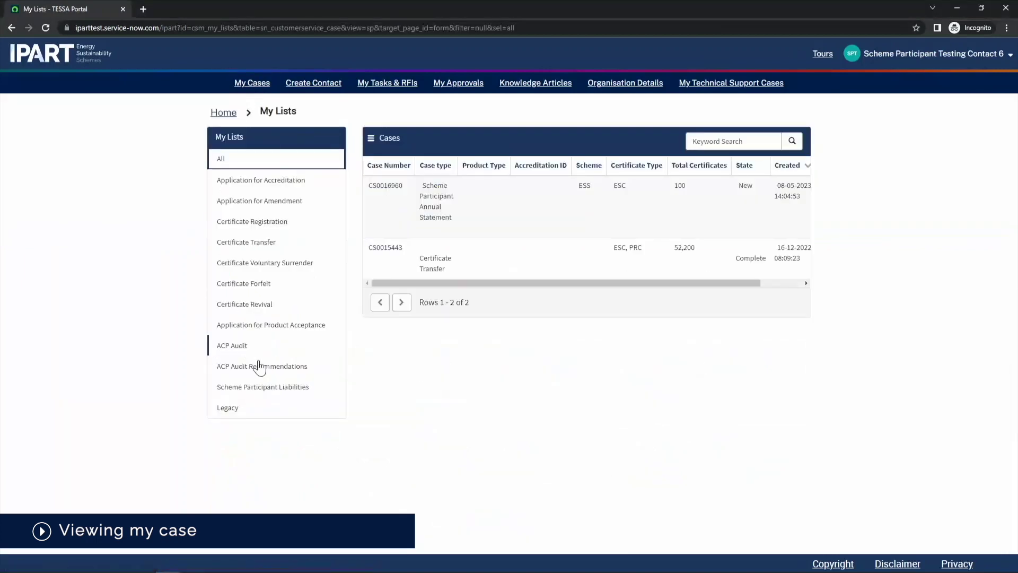
pyautogui.click(275, 387)
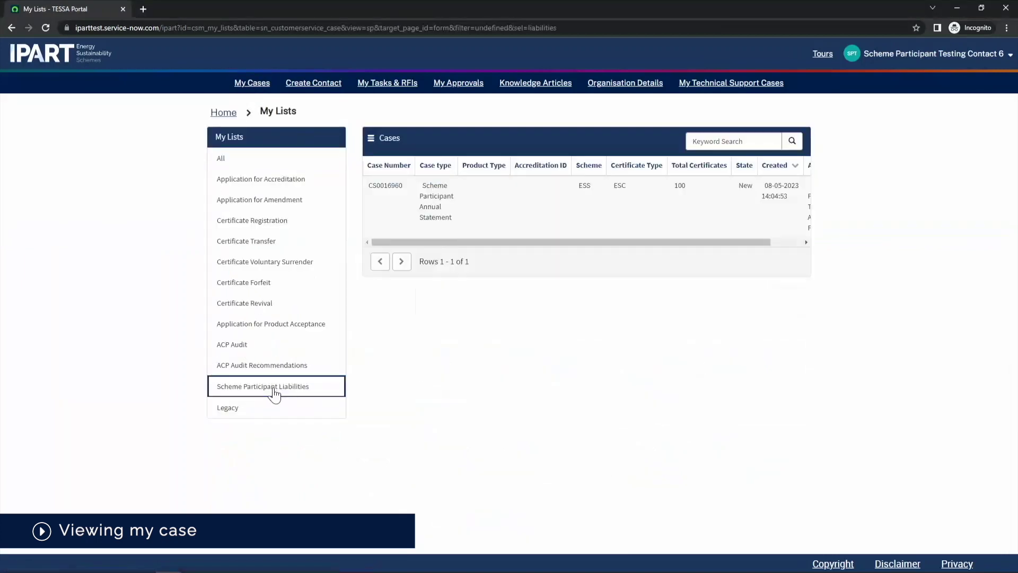
pyautogui.click(456, 206)
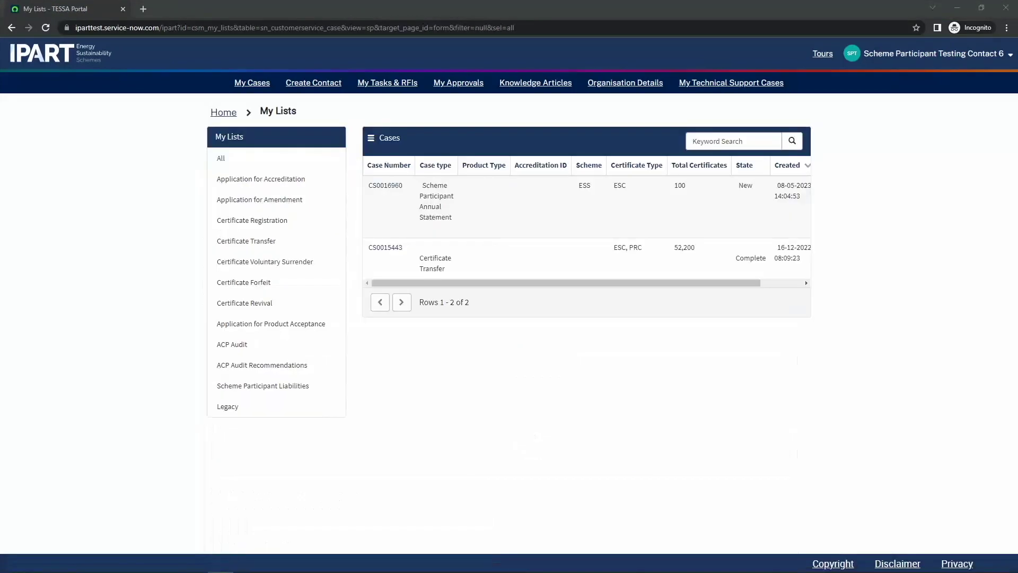
# Search the full case list for the copied case number and open the matching Scheme Participant Annual Statement
pyautogui.click(733, 141)
pyautogui.hotkey('ctrl', 'v')
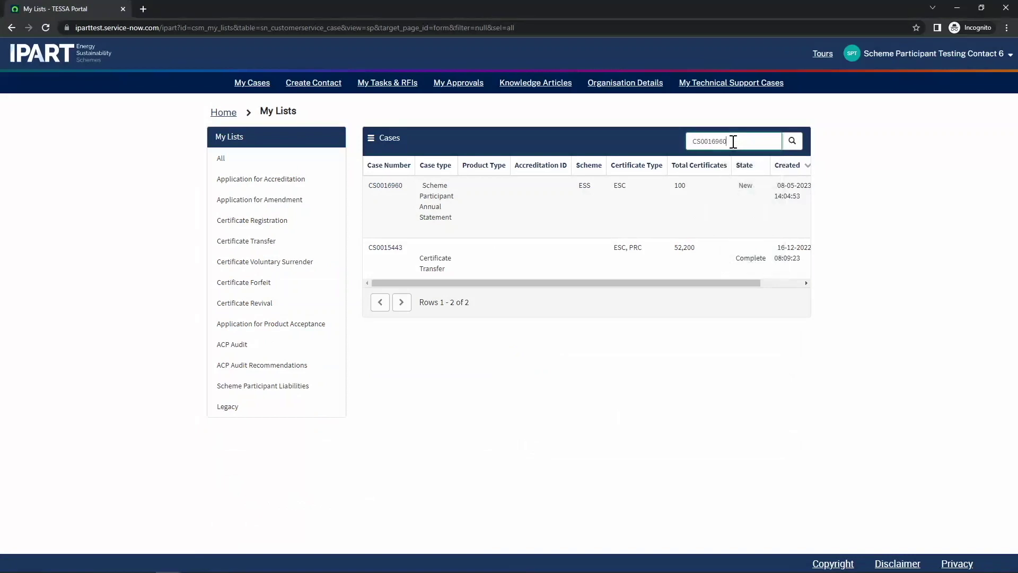
pyautogui.press('Return')
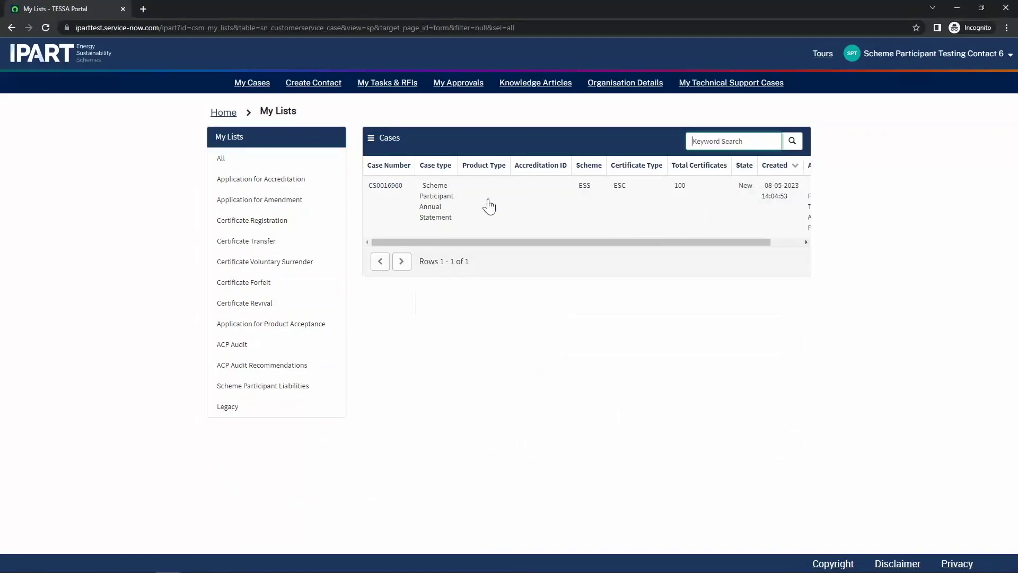
pyautogui.click(484, 204)
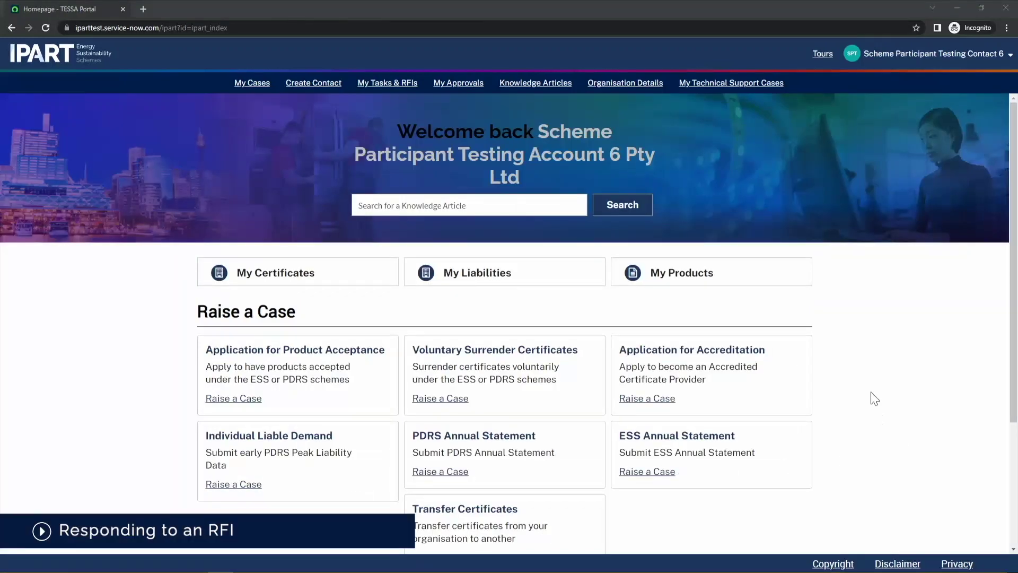
# Open the pending RFI from the homepage's My Organisation's RFIs list and again from the My Tasks & RFIs list
pyautogui.scroll(-3, 872, 399)
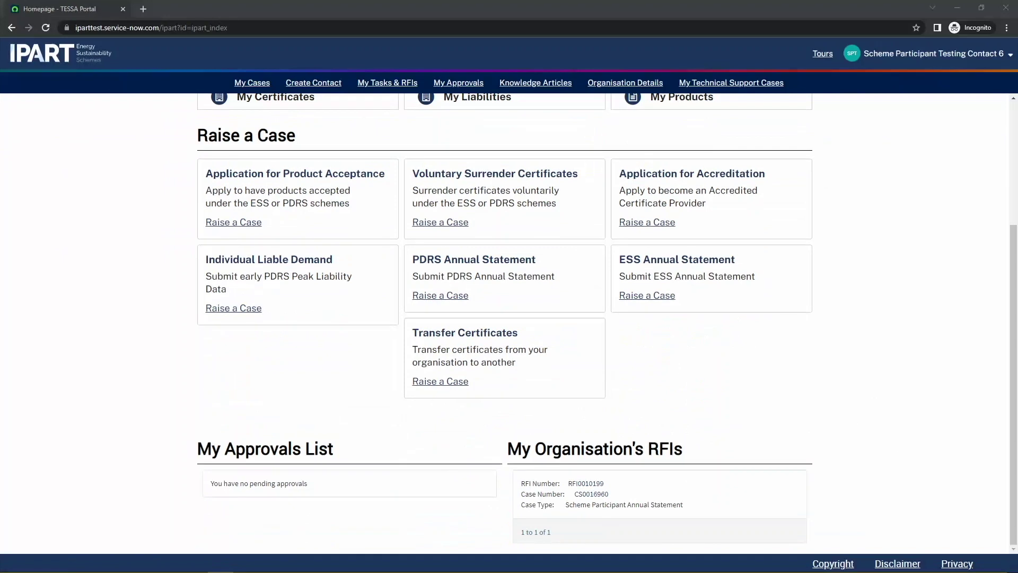
pyautogui.click(587, 485)
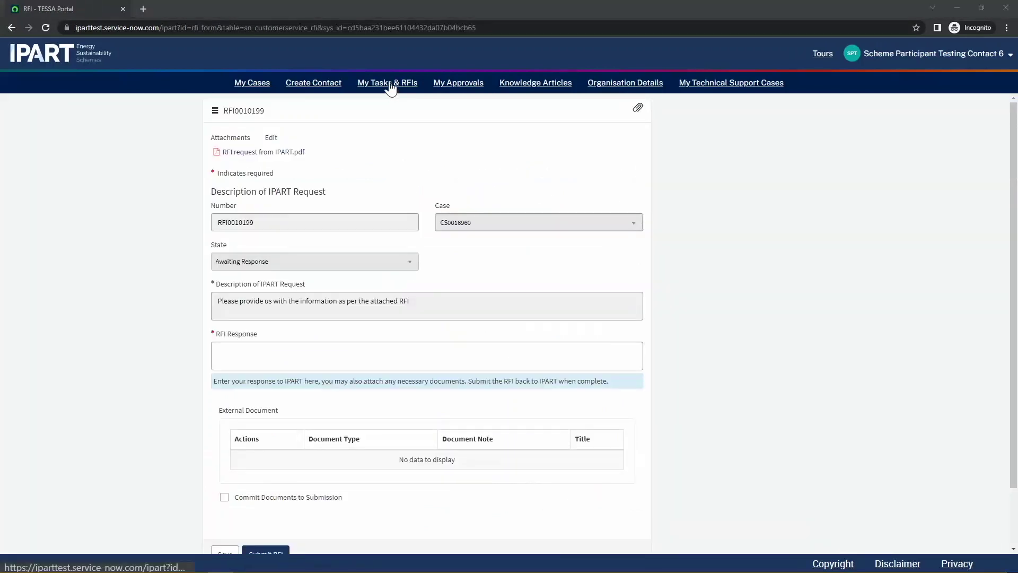
pyautogui.click(391, 85)
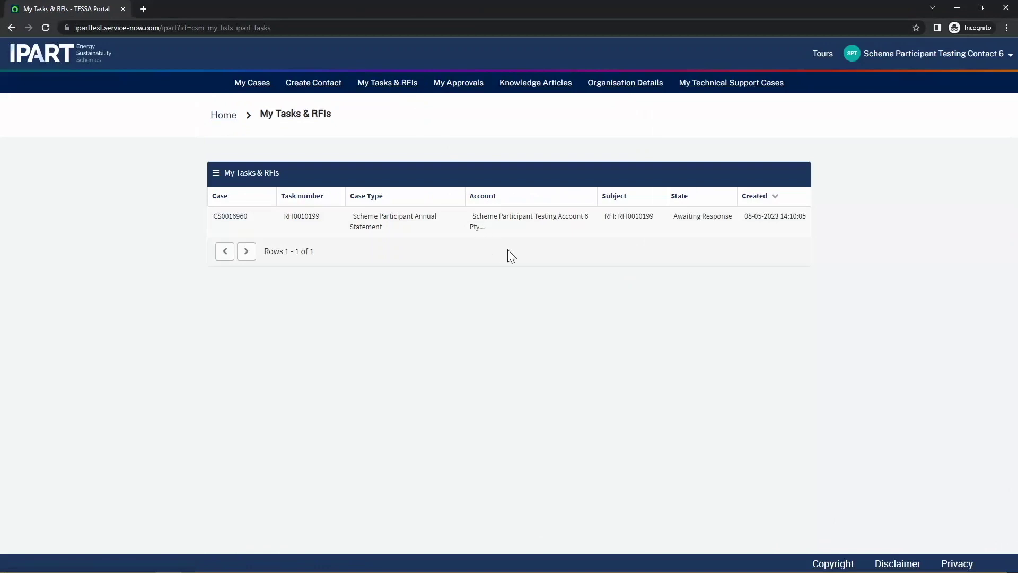
pyautogui.click(524, 226)
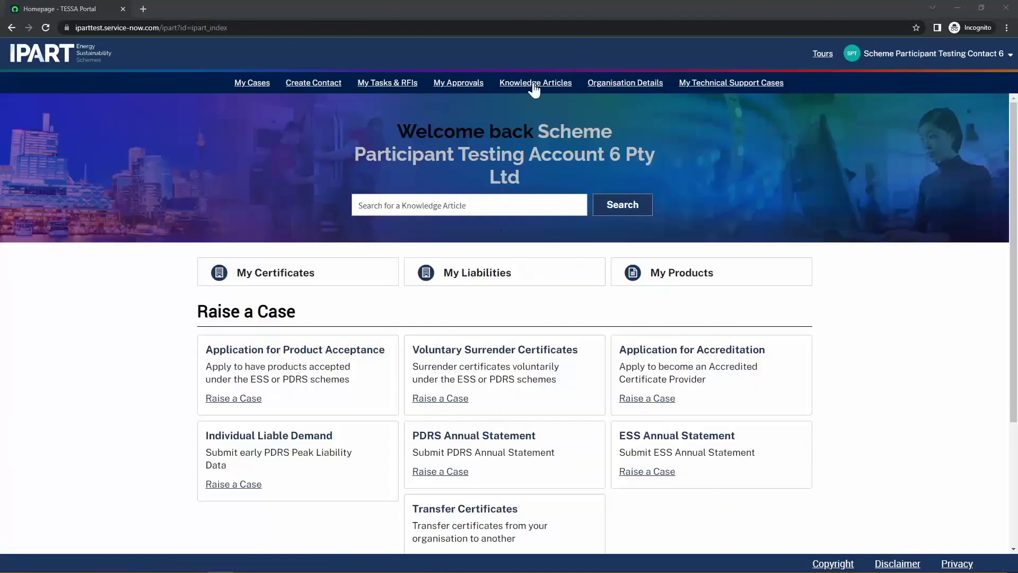
# Browse the TESSA Guides knowledge base and open one of its articles
pyautogui.click(535, 88)
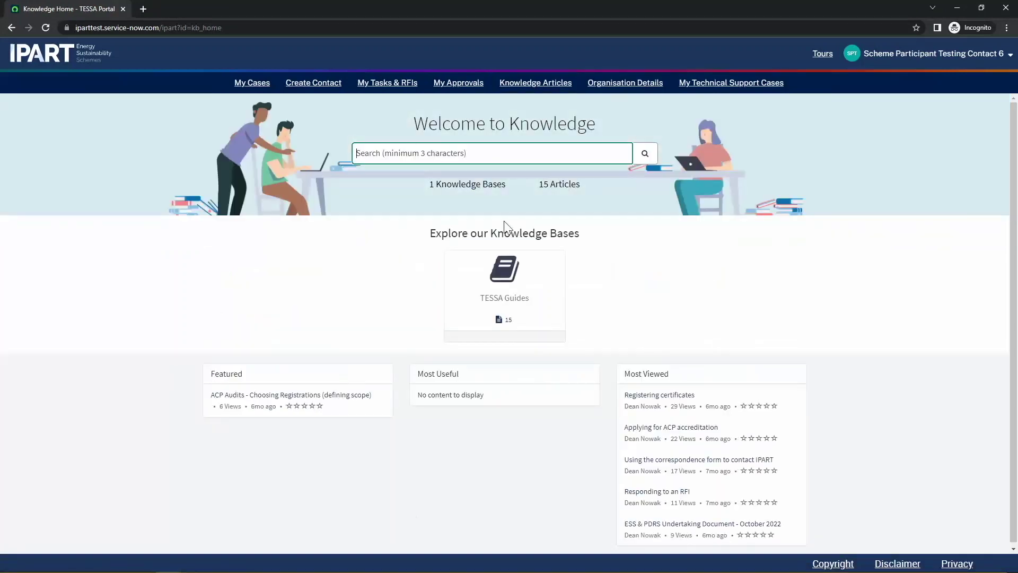
pyautogui.click(502, 272)
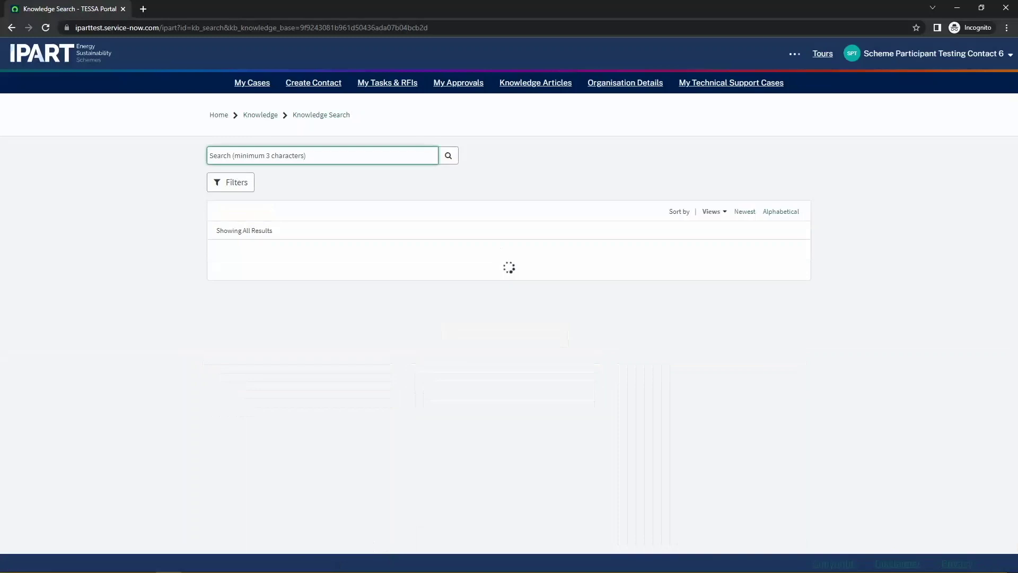
pyautogui.click(303, 430)
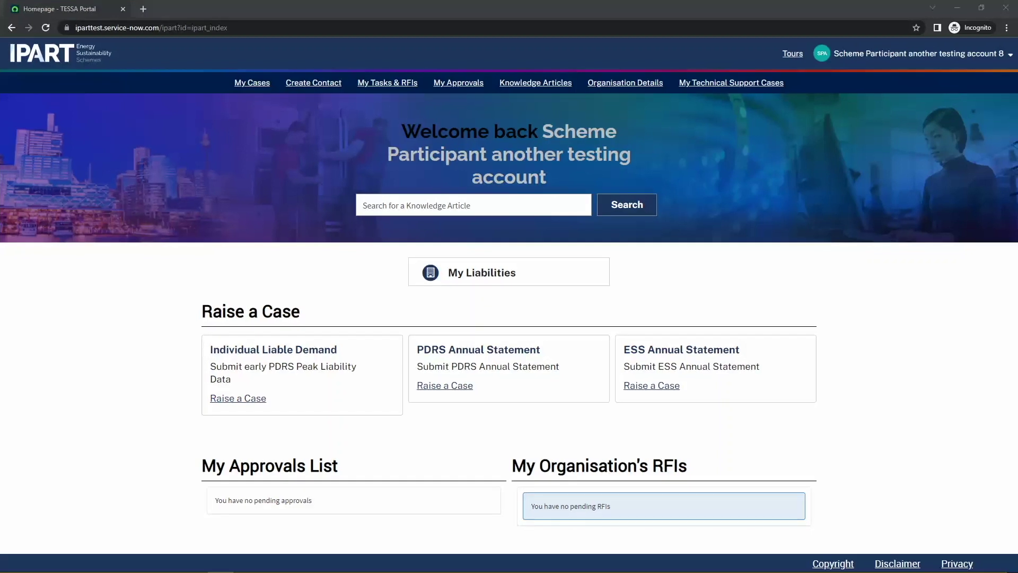
# Open the completed 2022 ESS annual statement case from Scheme Participant Liabilities, view its Notice of Assessment PDF and close the PDF
pyautogui.click(249, 88)
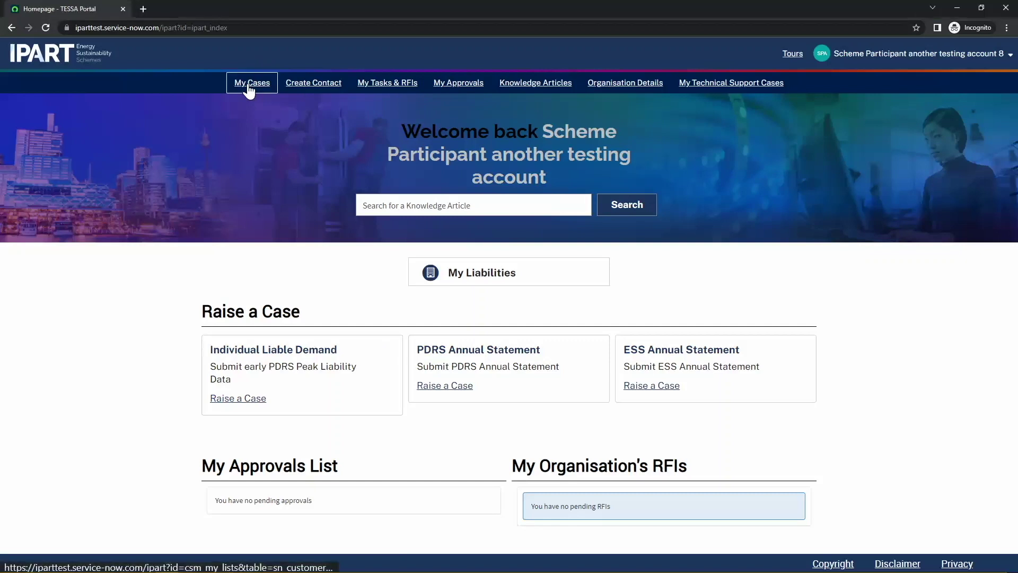
pyautogui.click(271, 387)
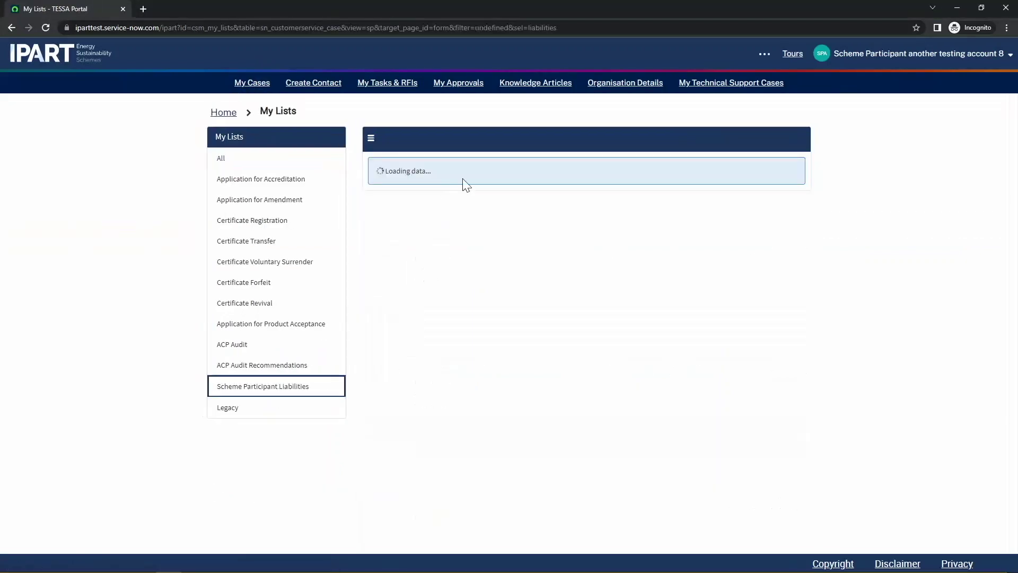
pyautogui.click(477, 205)
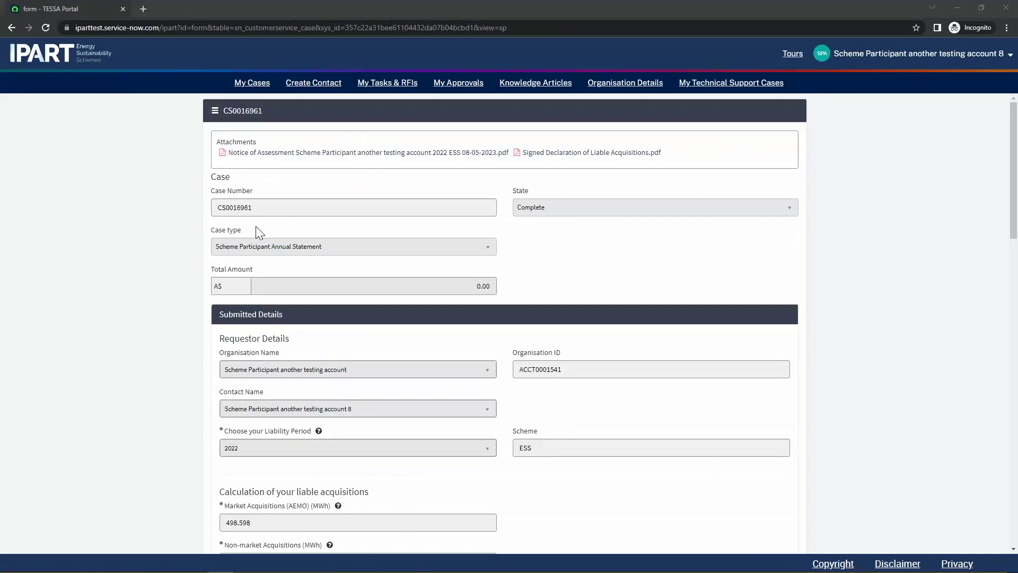
pyautogui.click(279, 160)
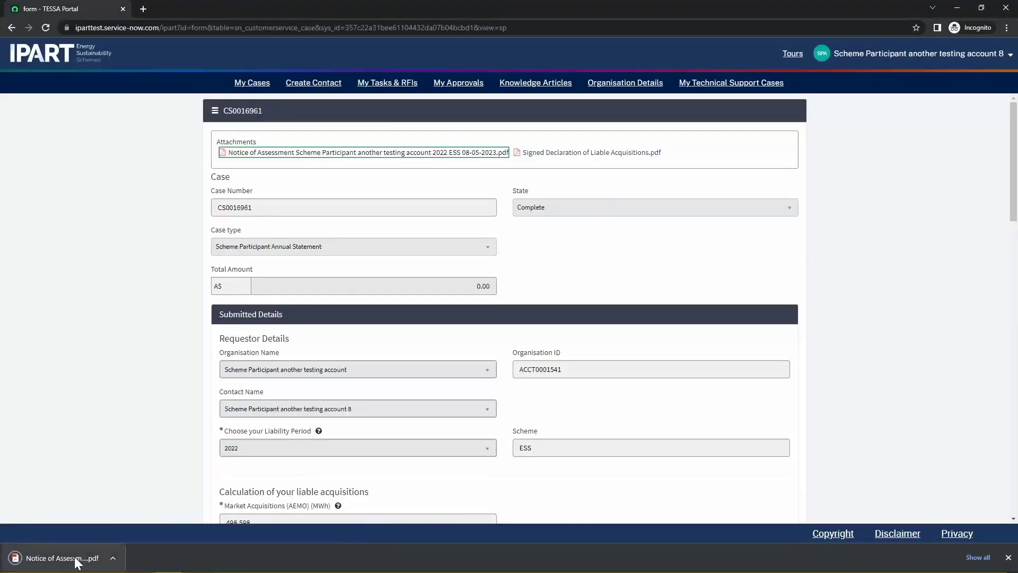
pyautogui.click(75, 556)
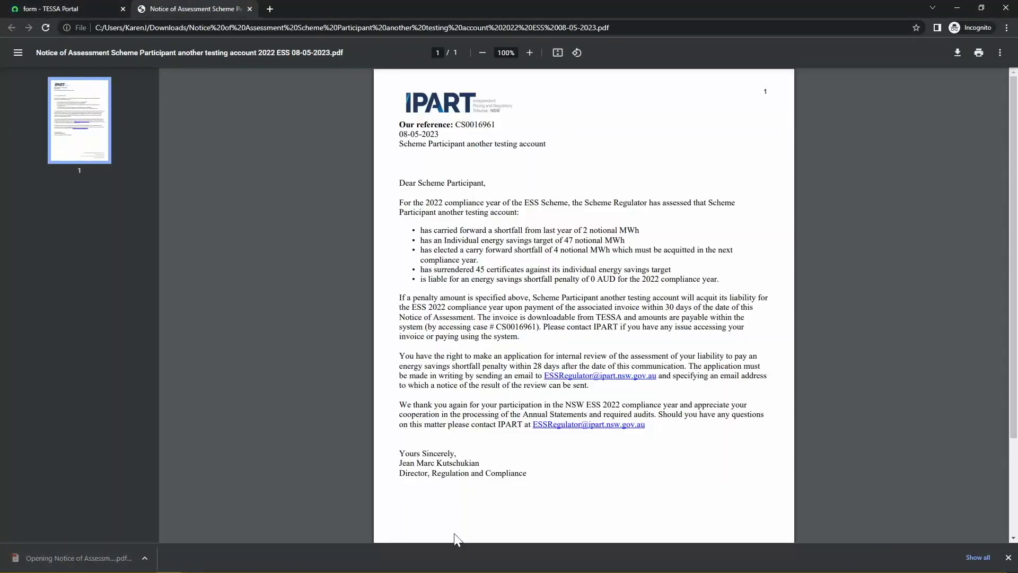
pyautogui.hotkey('ctrl', 'w')
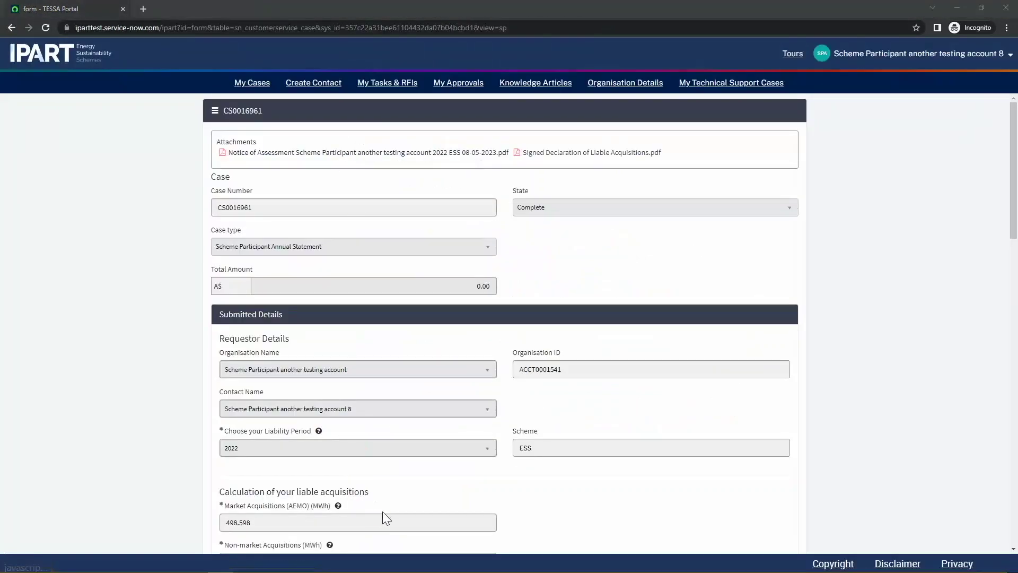
pyautogui.moveTo(382, 571)
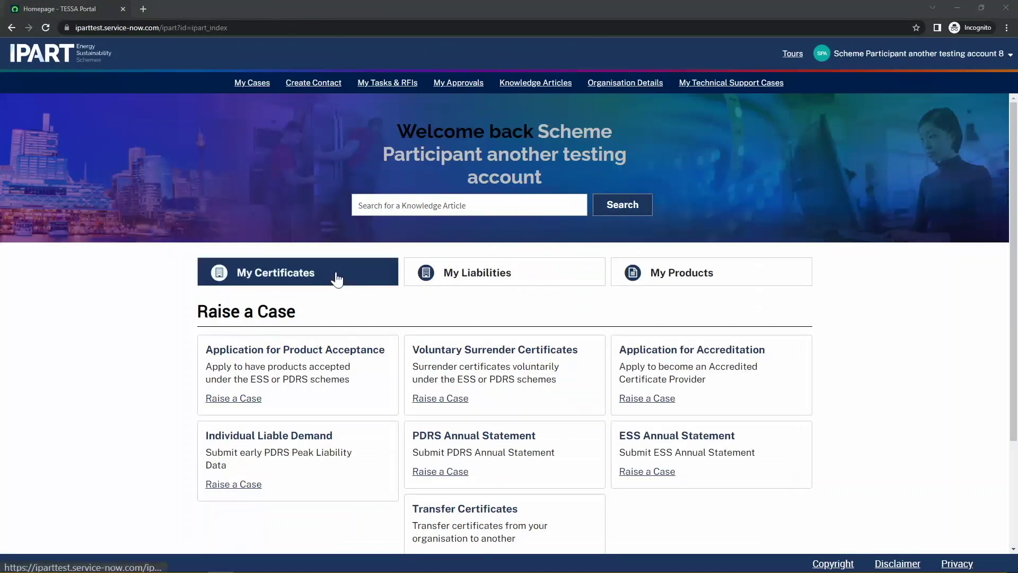
# Review the organisation's certificate holdings, its Certificate Registrations and Transactions table, and its ESS liability history
pyautogui.click(337, 278)
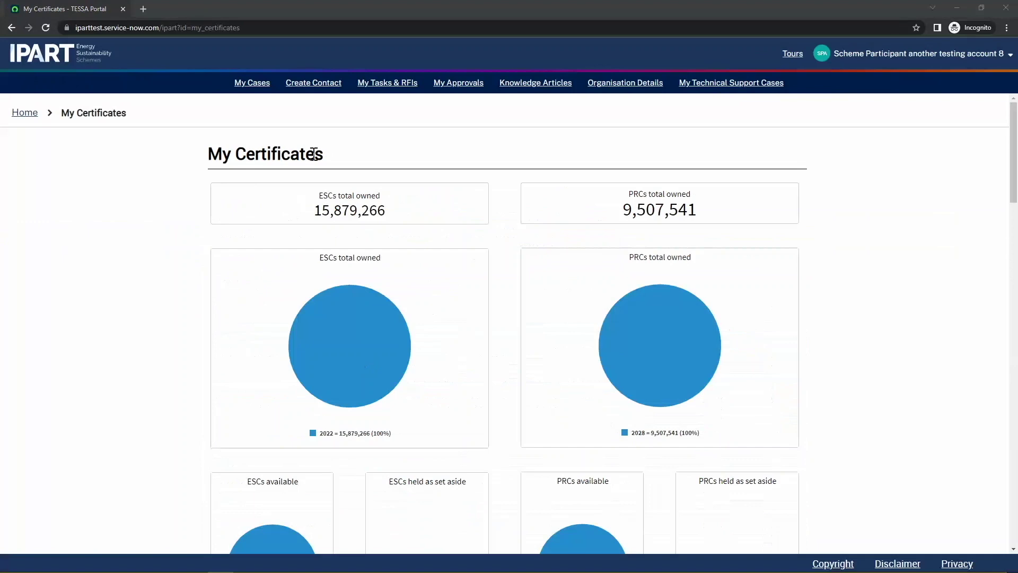
pyautogui.scroll(-5, 859, 271)
pyautogui.scroll(-7, 859, 270)
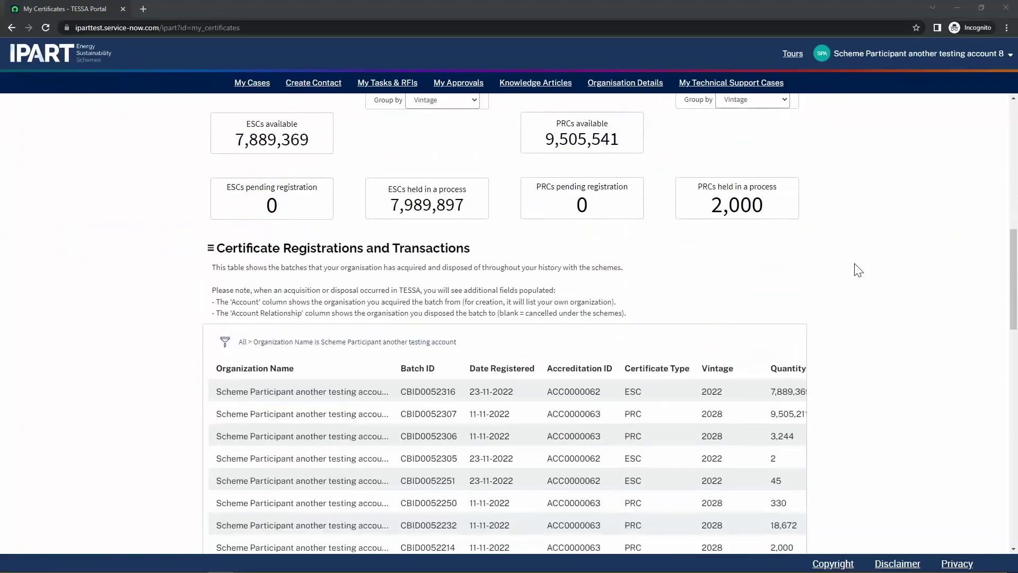
pyautogui.scroll(1, 734, 366)
pyautogui.hscroll(6, 735, 366)
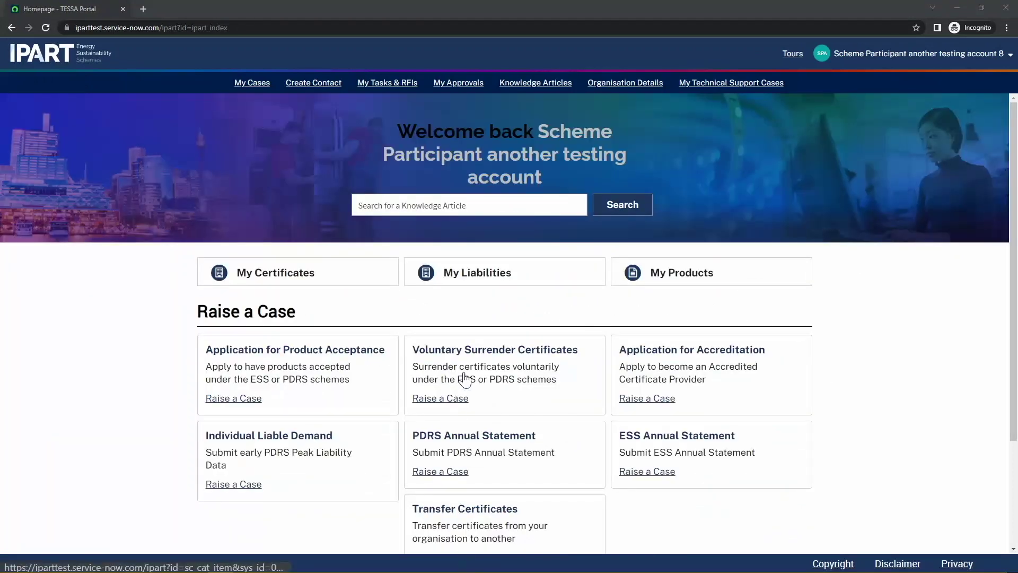
pyautogui.click(506, 272)
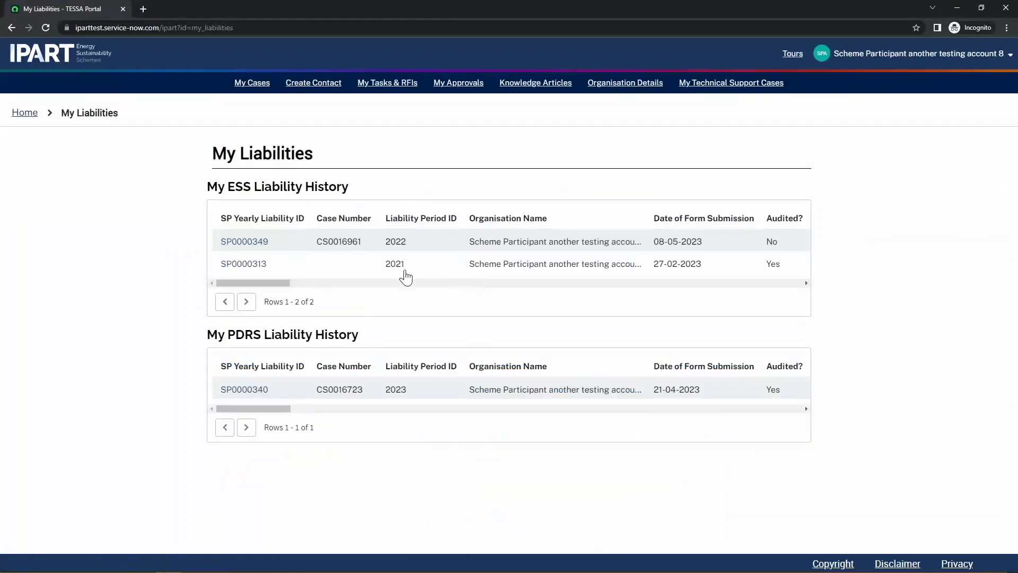
pyautogui.moveTo(254, 282); pyautogui.dragTo(275, 342)
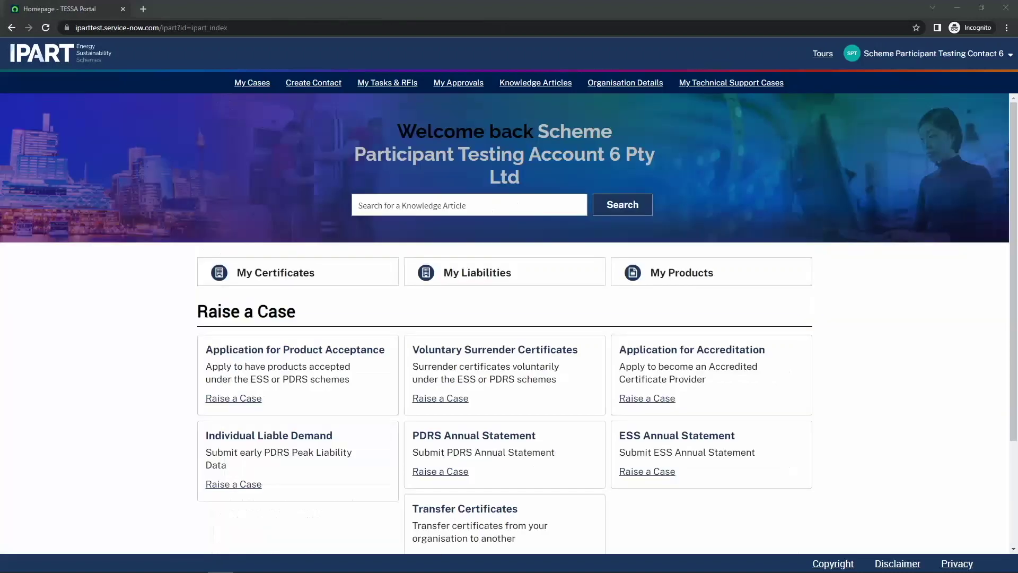
# Open the Scheme Participant Annual Statement case in the Payment state and its attached IPART invoice PDF
pyautogui.click(251, 84)
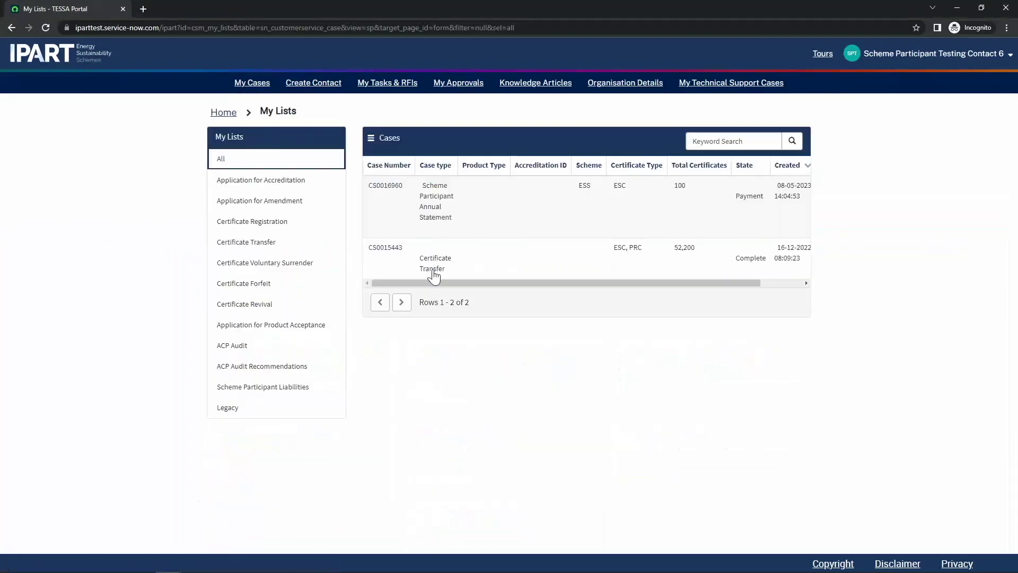
pyautogui.click(476, 209)
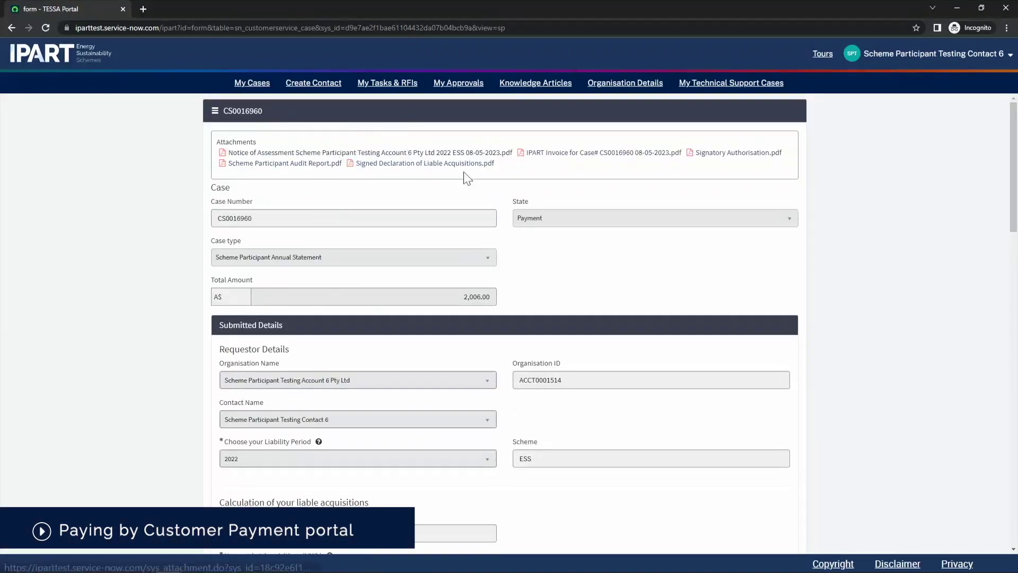
pyautogui.click(564, 152)
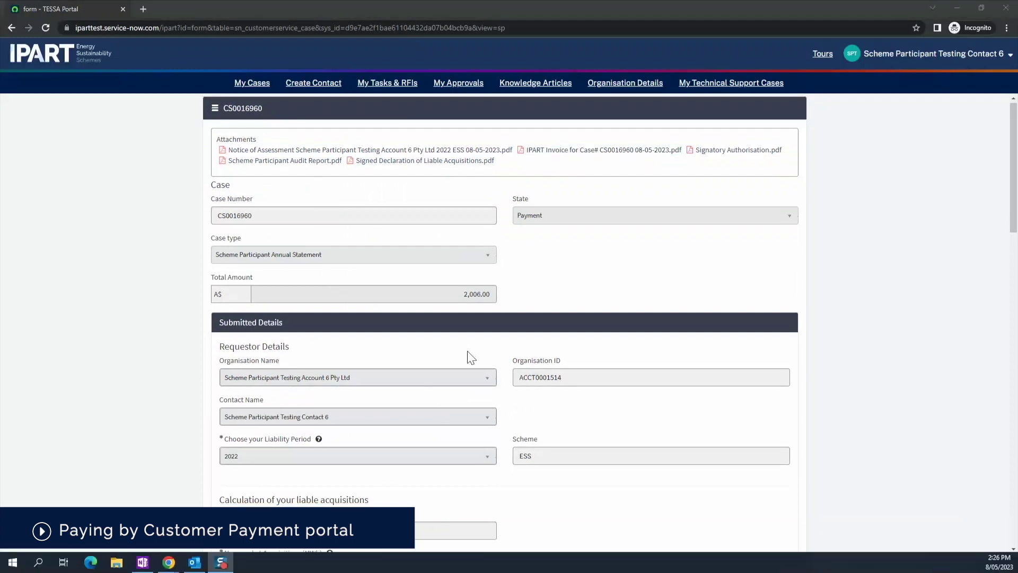
# Proceed to payment from the annual statement case and pay the amount due by card
pyautogui.scroll(-20, 470, 357)
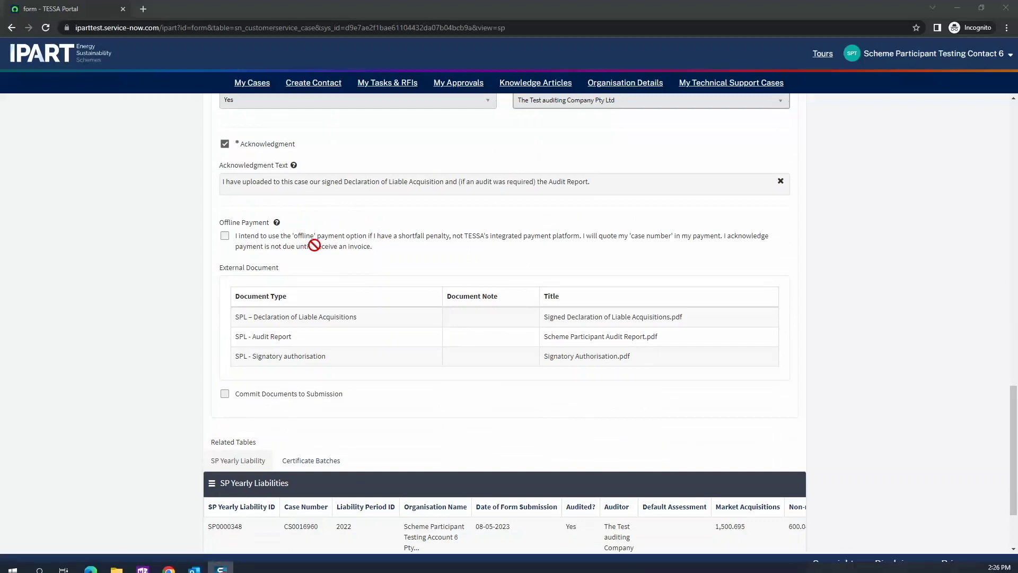
pyautogui.scroll(-2, 436, 301)
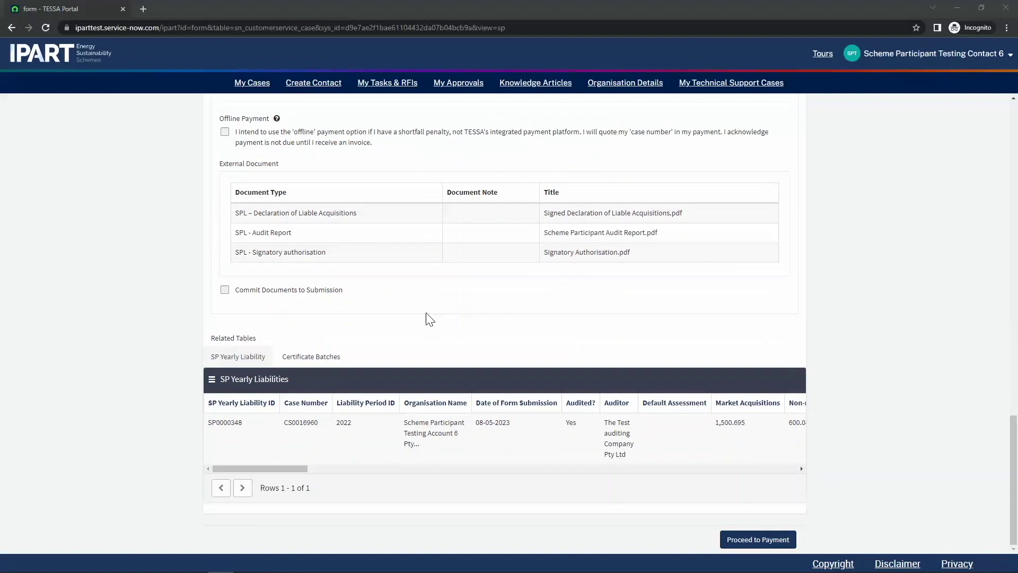
pyautogui.click(759, 539)
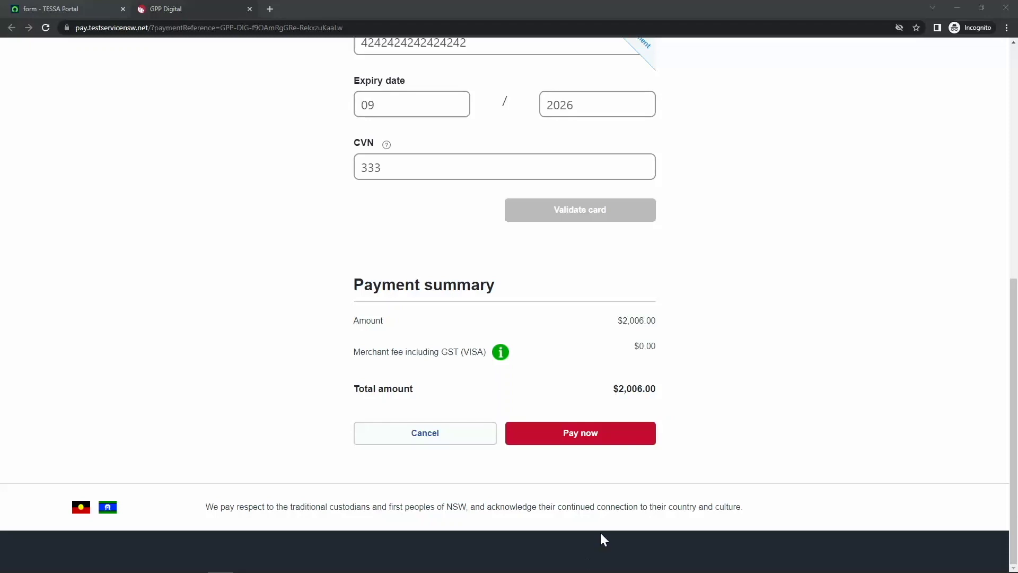
pyautogui.click(602, 441)
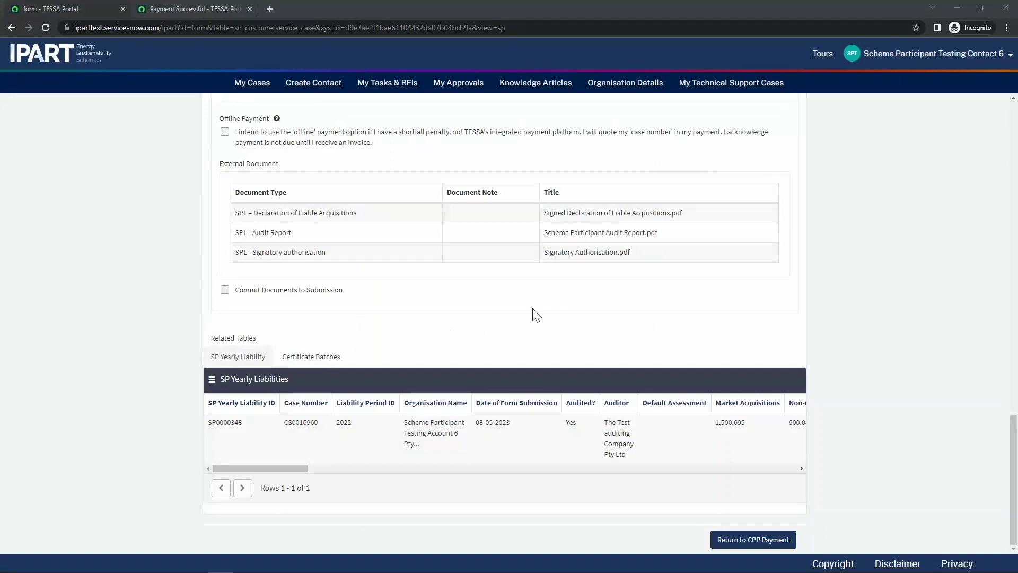
# Return from the annual statement case to the case list, reopen the completed Scheme Participant Annual Statement case and examine its Offline Payment option
pyautogui.click(751, 546)
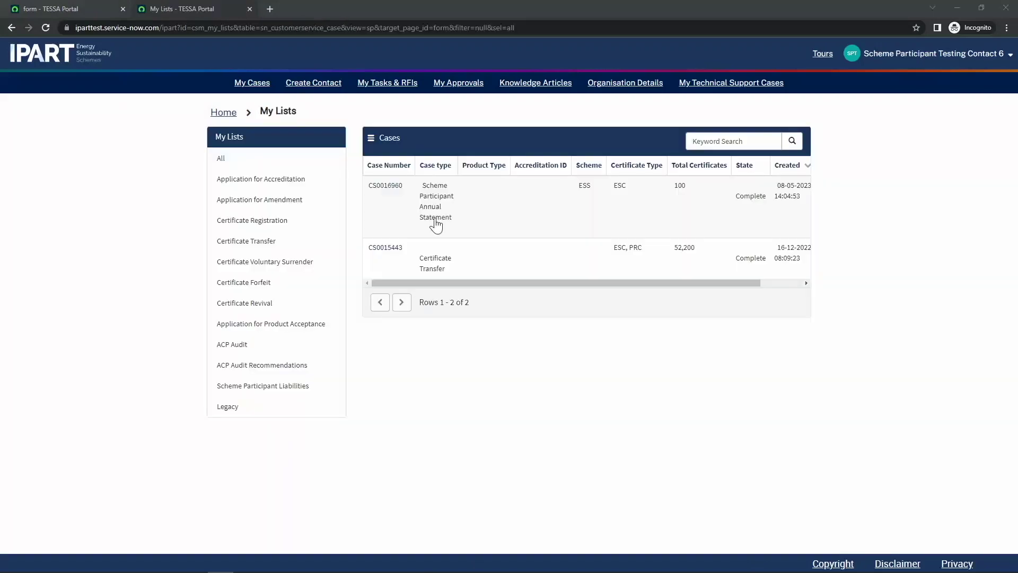
pyautogui.click(744, 212)
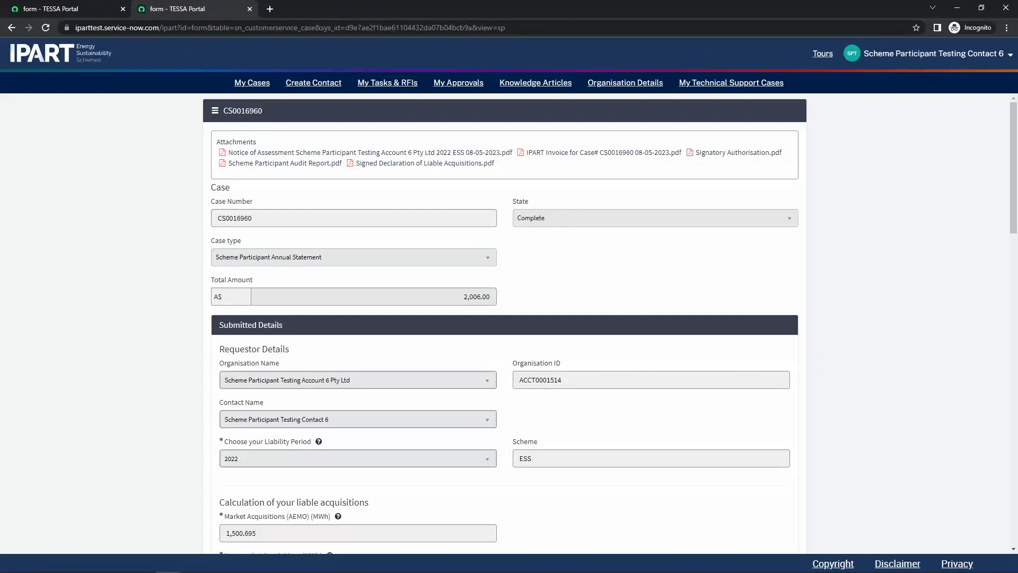
pyautogui.scroll(-14, 365, 465)
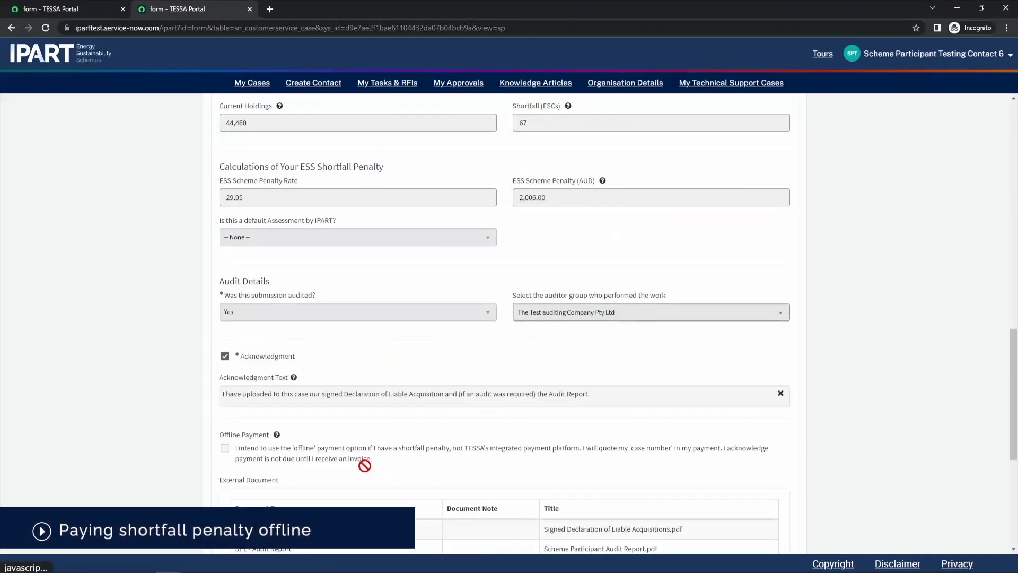
pyautogui.scroll(-3, 365, 465)
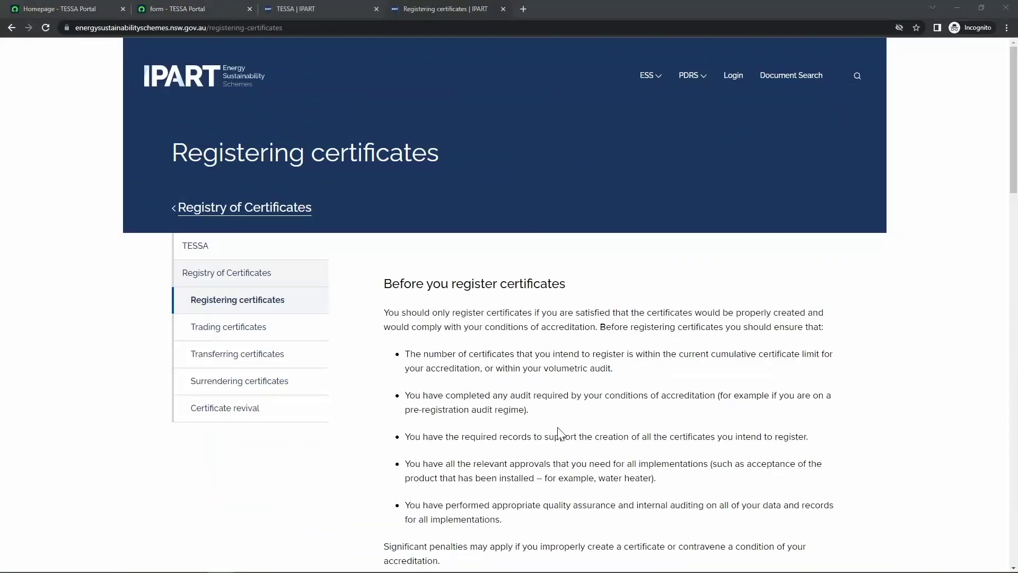
# Examine the offline payment instructions for the certificate registration fee on the Registering certificates page, including the bank transfer details, and close the page
pyautogui.scroll(-10, 559, 430)
pyautogui.scroll(-3, 559, 427)
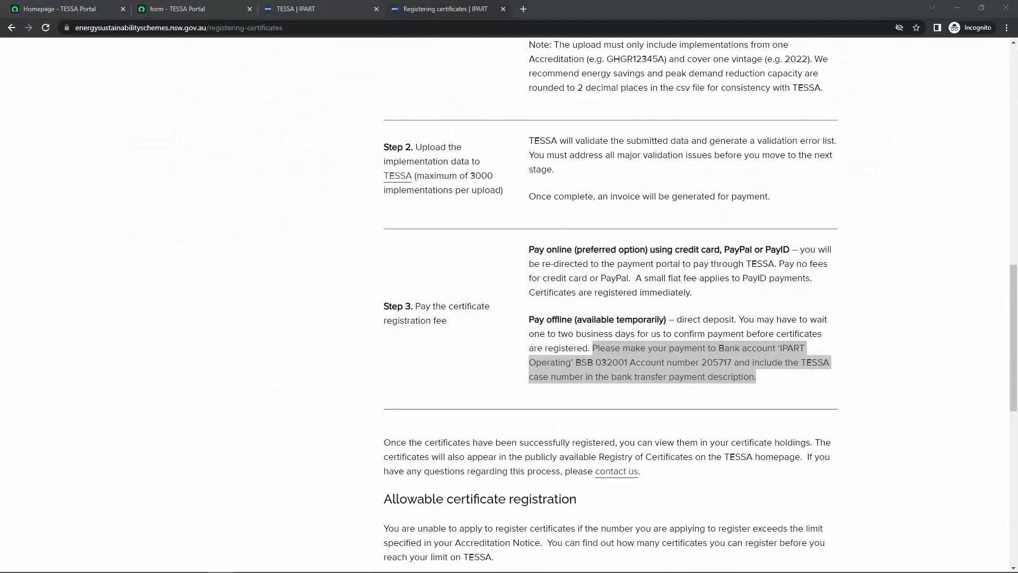
pyautogui.hotkey('ctrl', 'w')
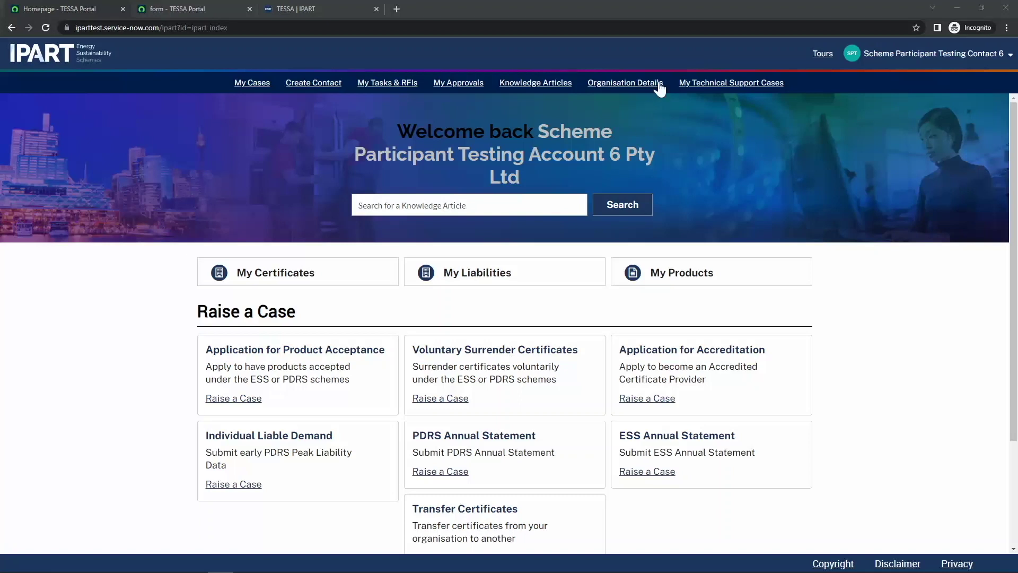
# Open a new Report a Technical Issue form from the organisation's technical support cases
pyautogui.click(720, 88)
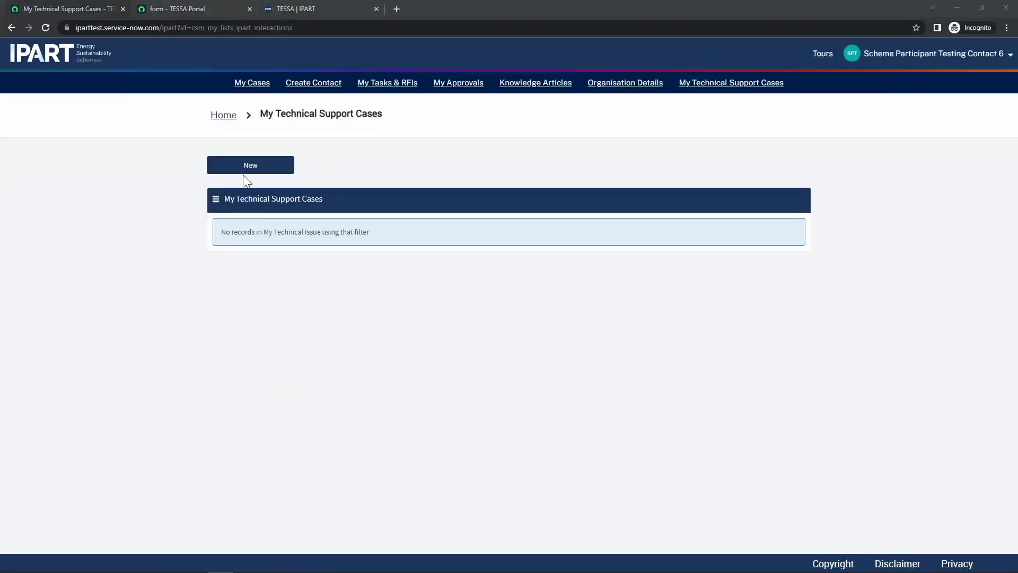
pyautogui.click(268, 167)
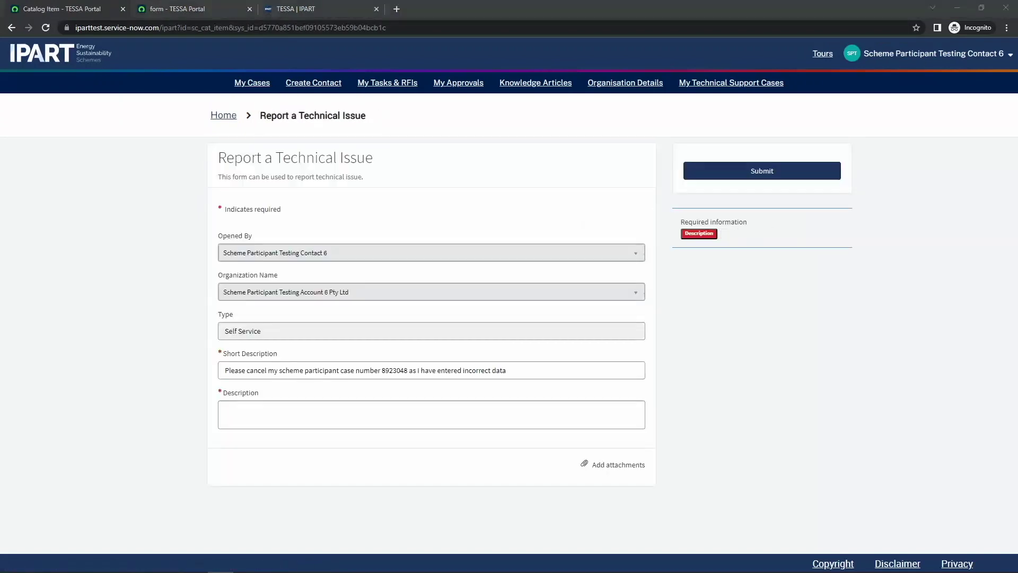